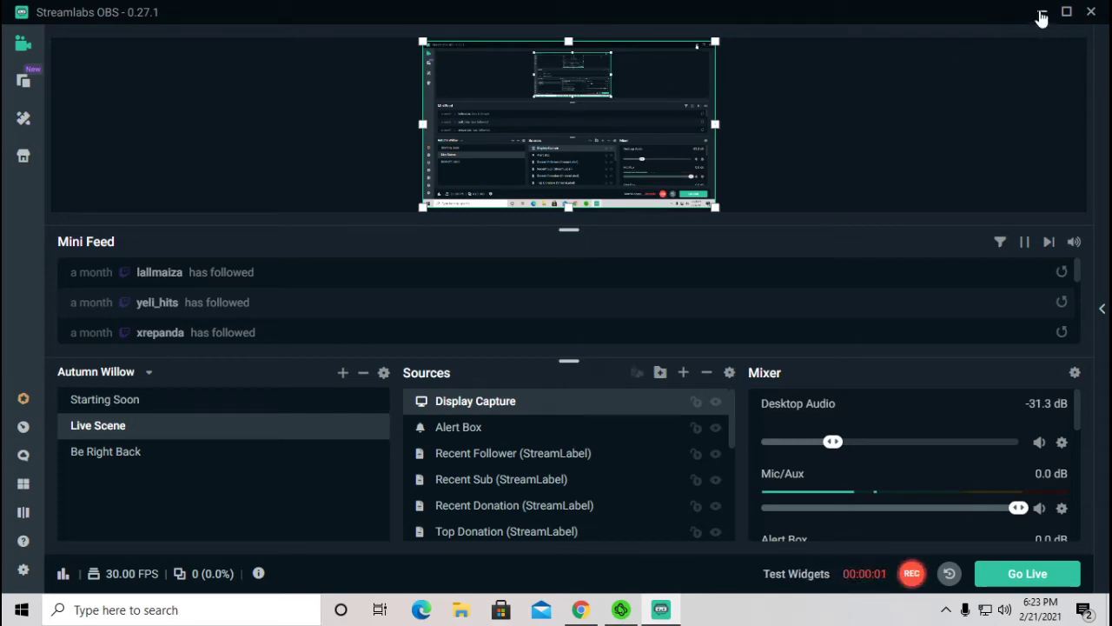
- Minimize the recording software, switch to Chrome and open the download page of the Dolphin Emulator website
click(1042, 15)
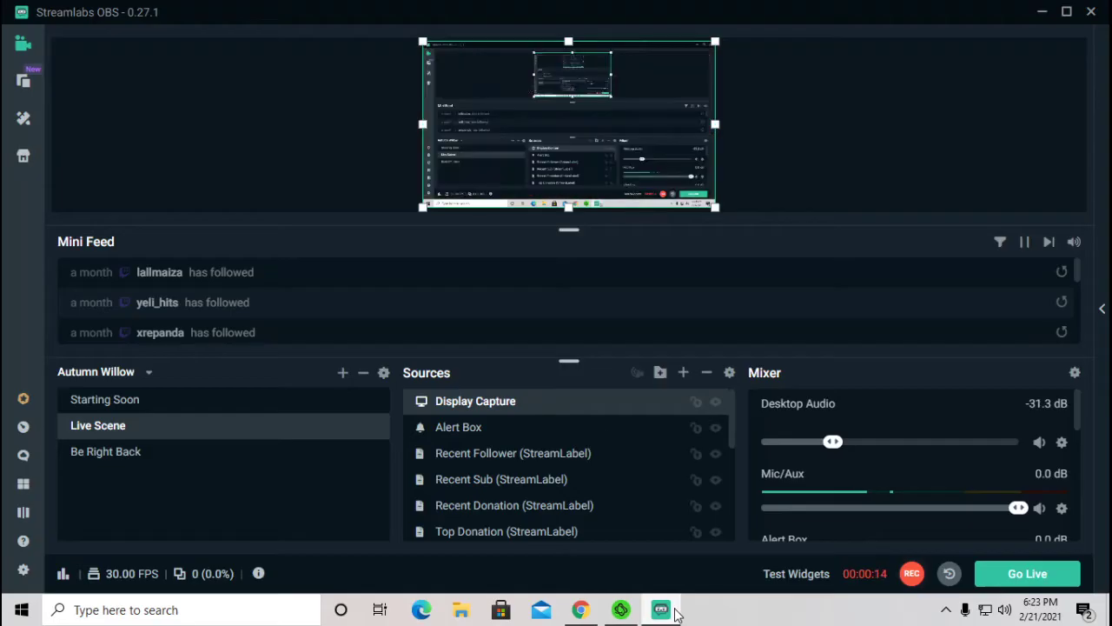
click(665, 609)
key(super+d)
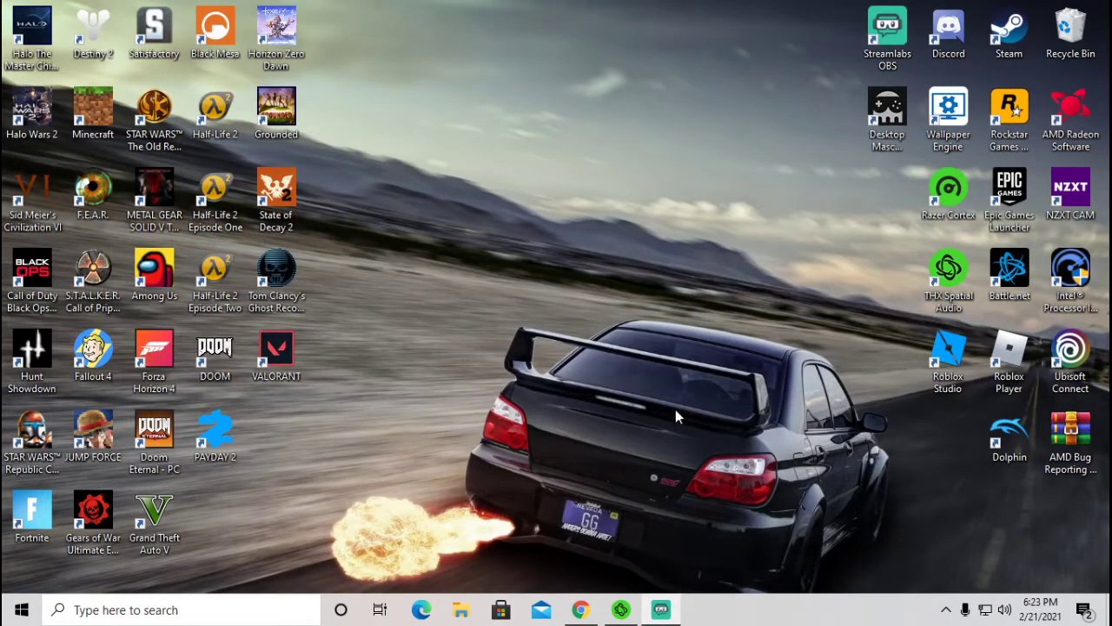
click(583, 611)
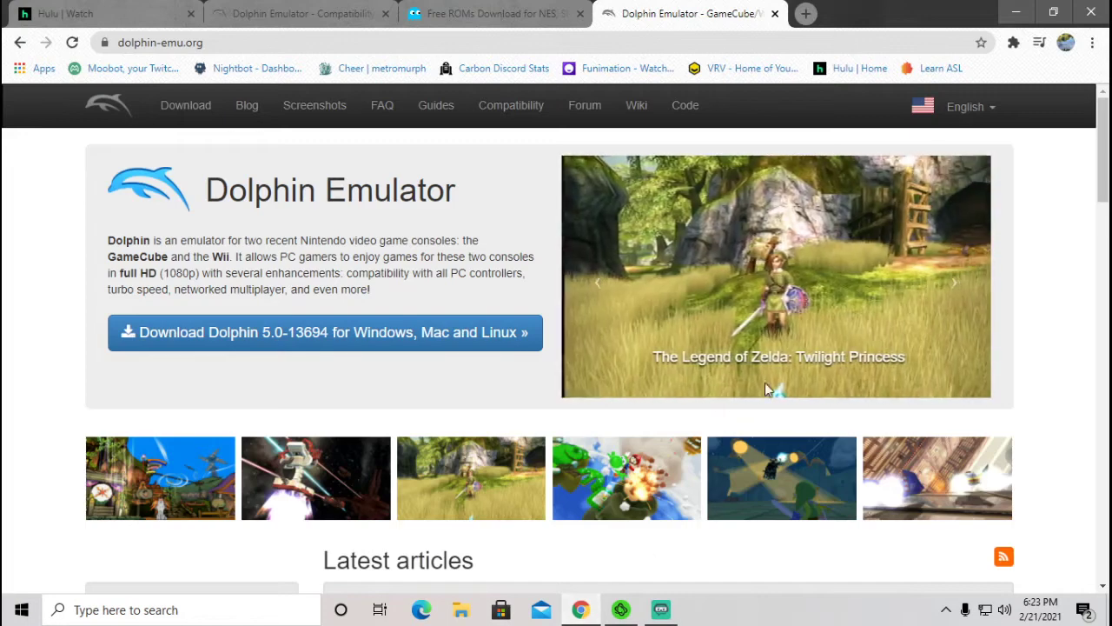
click(243, 343)
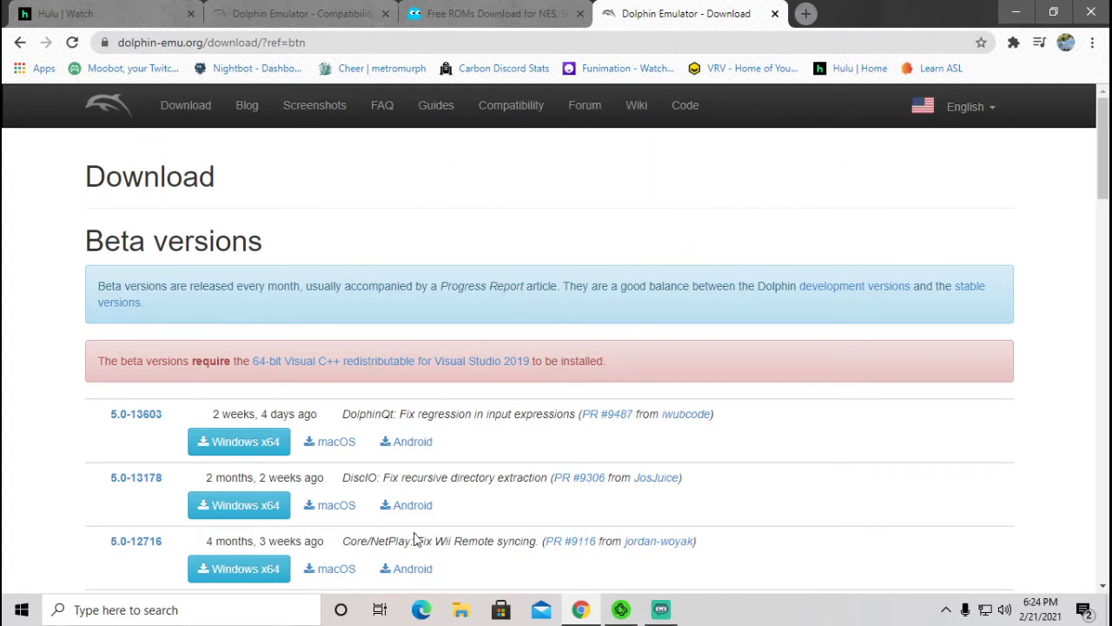
- Switch to File Explorer and open the Games folder inside Documents > Emulator to view the stored disc images
click(460, 610)
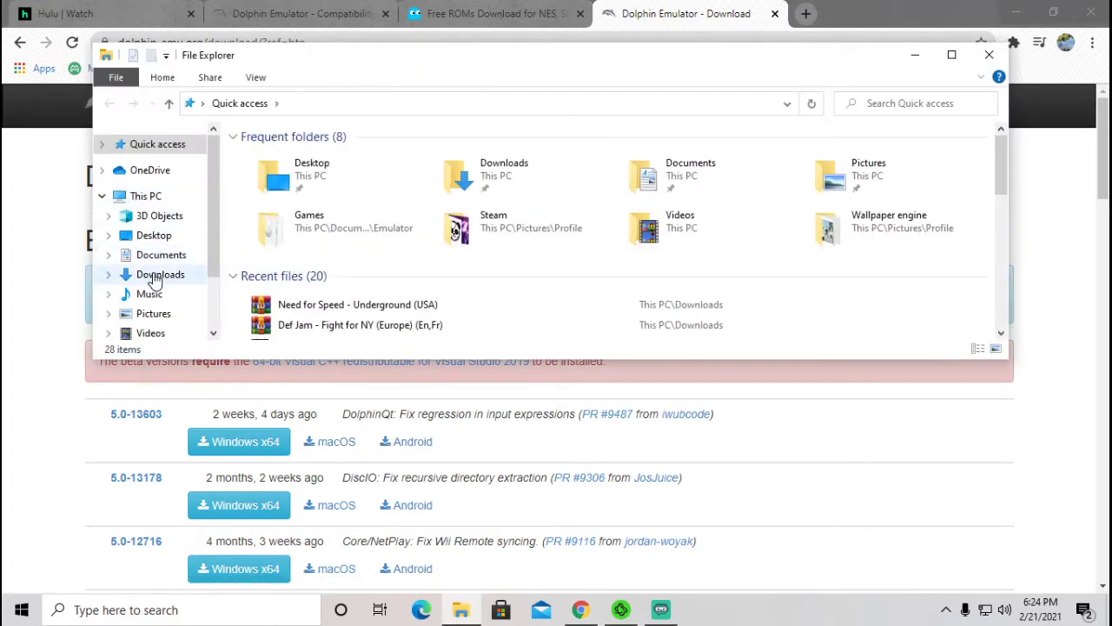
click(155, 254)
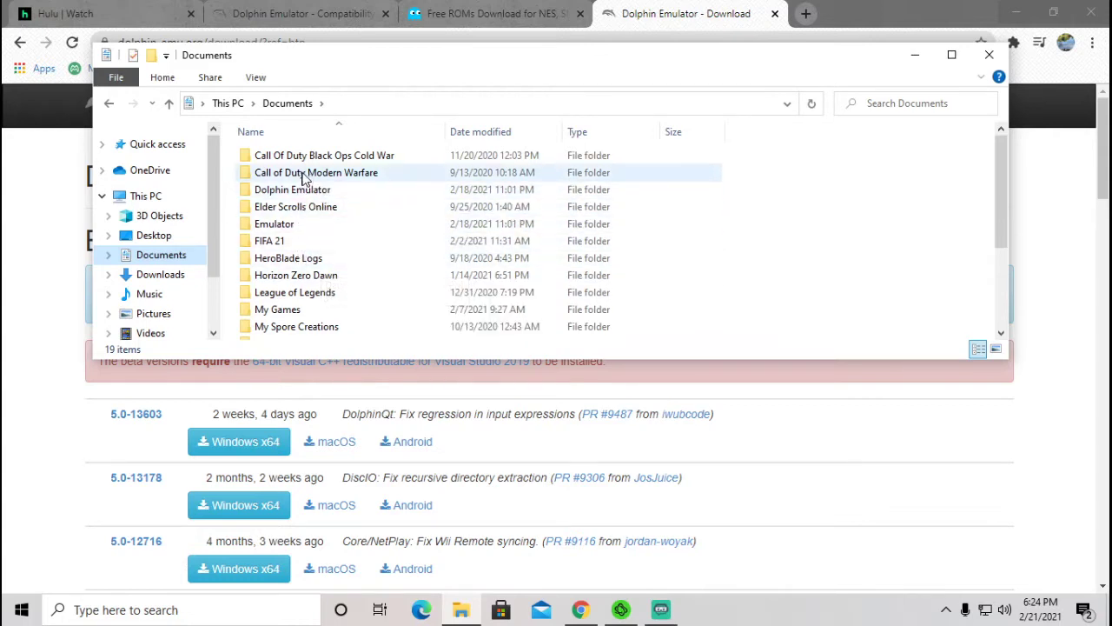
click(292, 227)
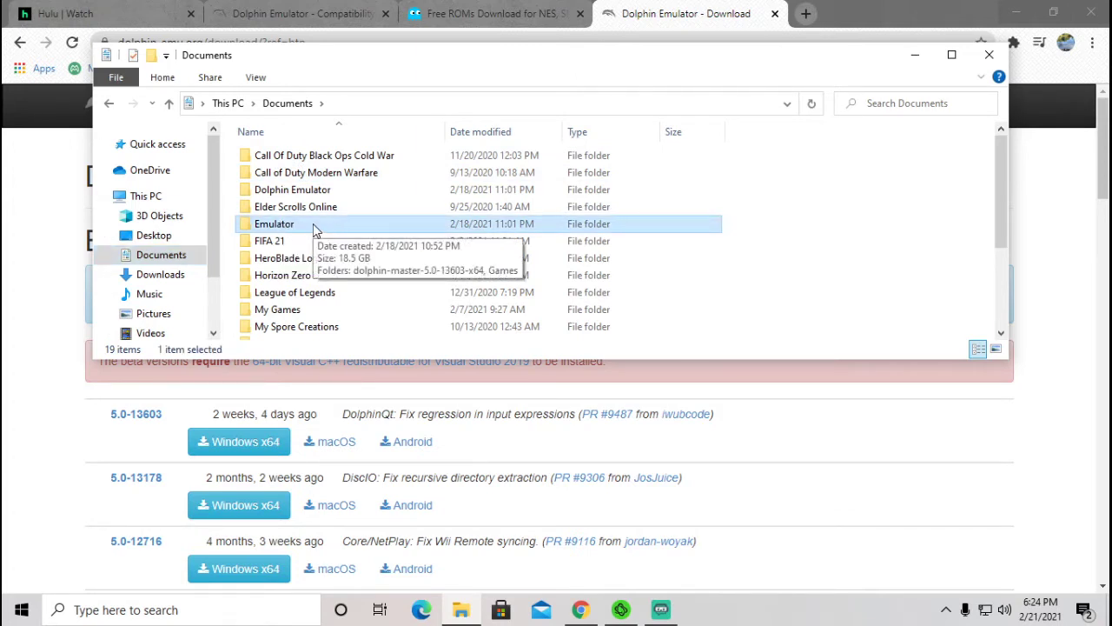
double_click(315, 227)
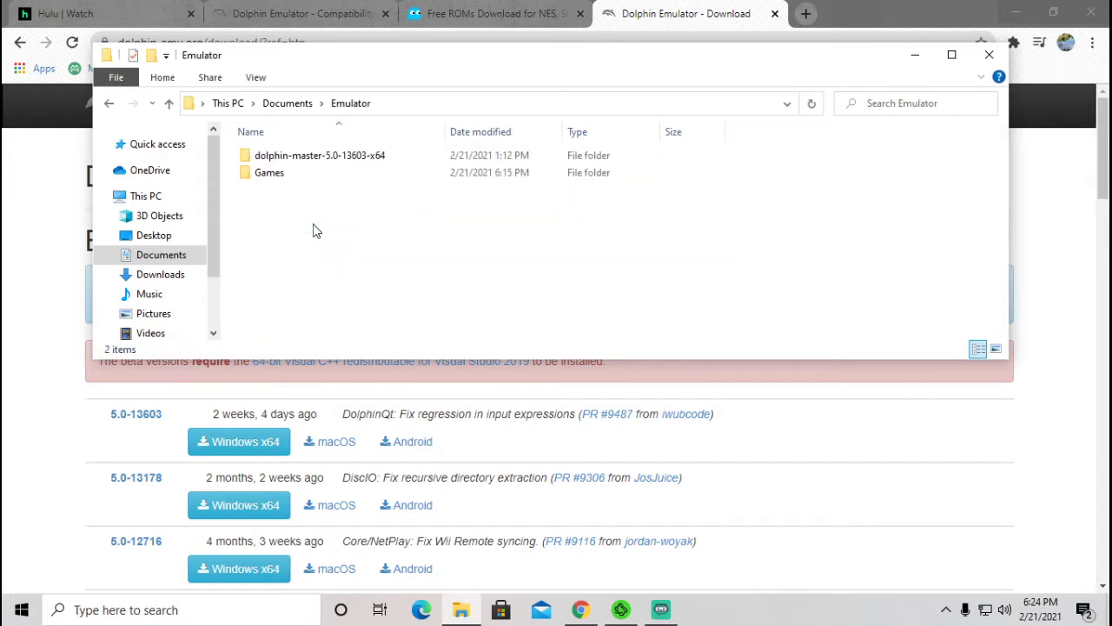
double_click(294, 174)
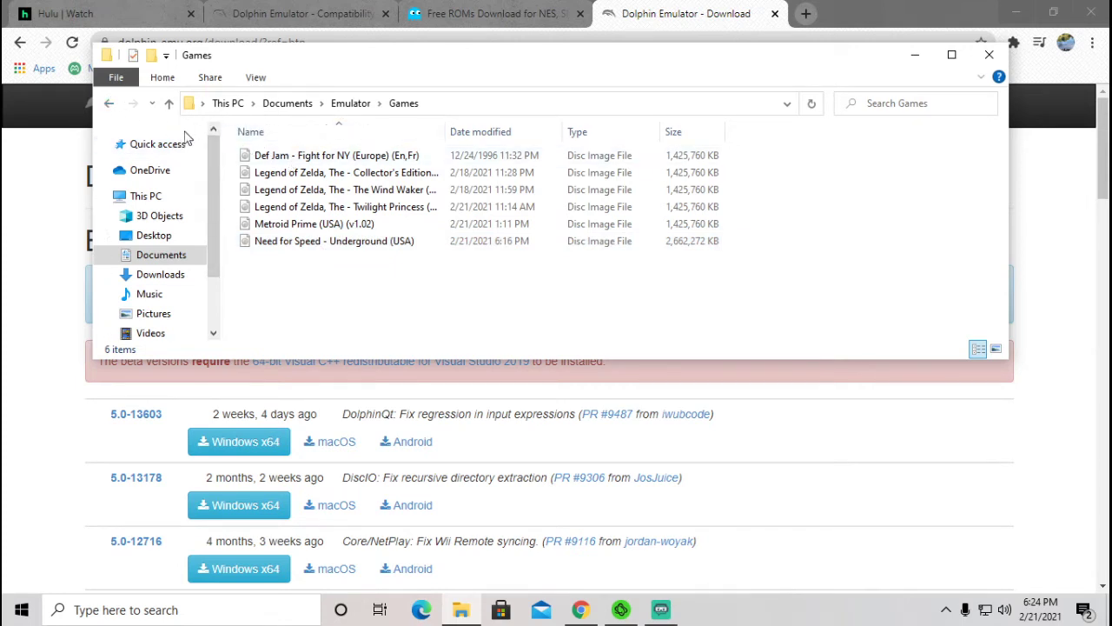
- View the Dolphin application in Emulator > dolphin-master-5.0-13603-x64 > Dolphin-x64, and minimize File Explorer and Chrome
click(105, 103)
double_click(290, 155)
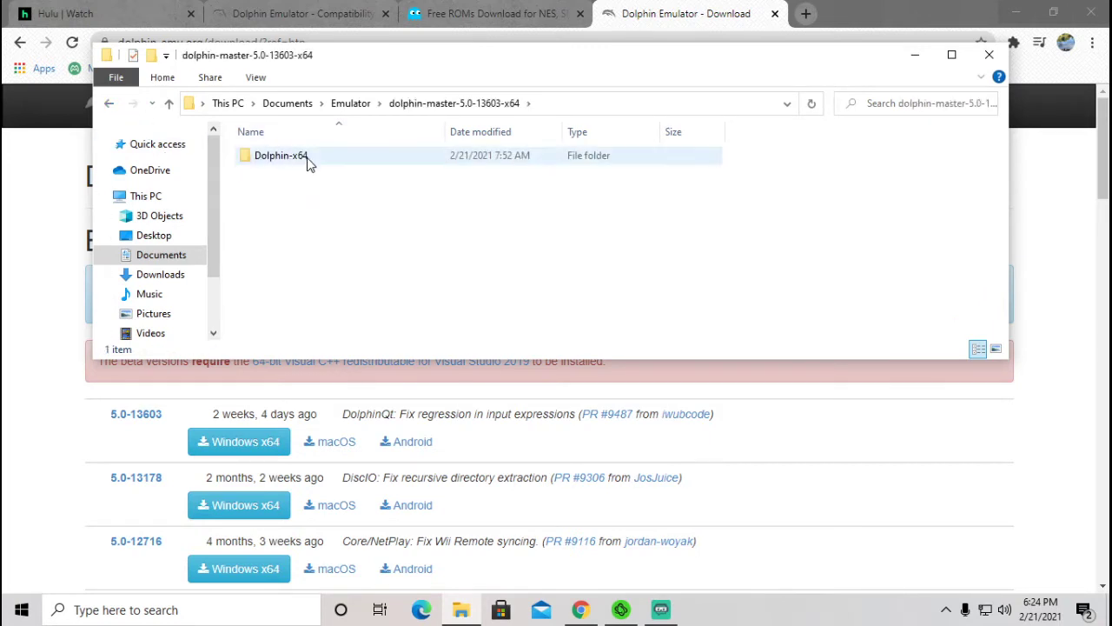
double_click(309, 160)
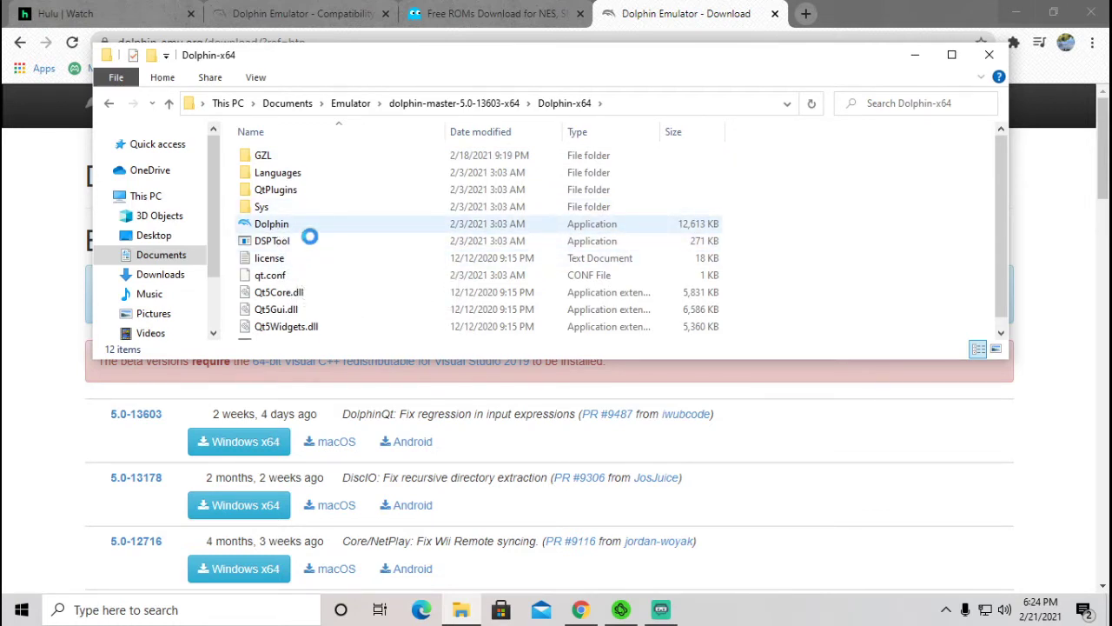
right_click(298, 228)
mouse_move(379, 447)
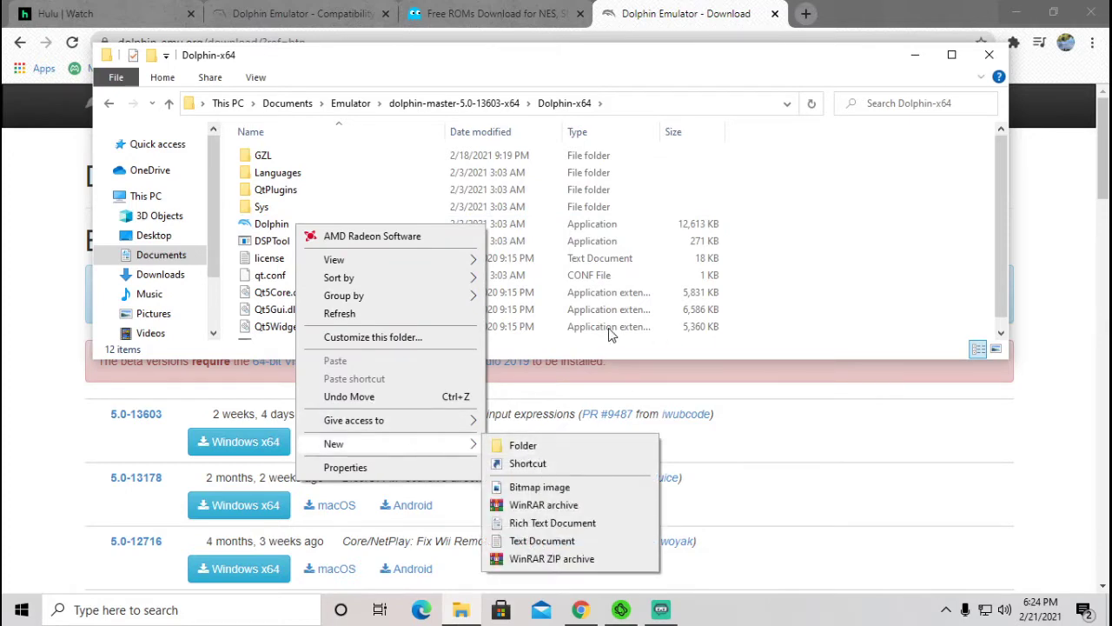
mouse_move(356, 252)
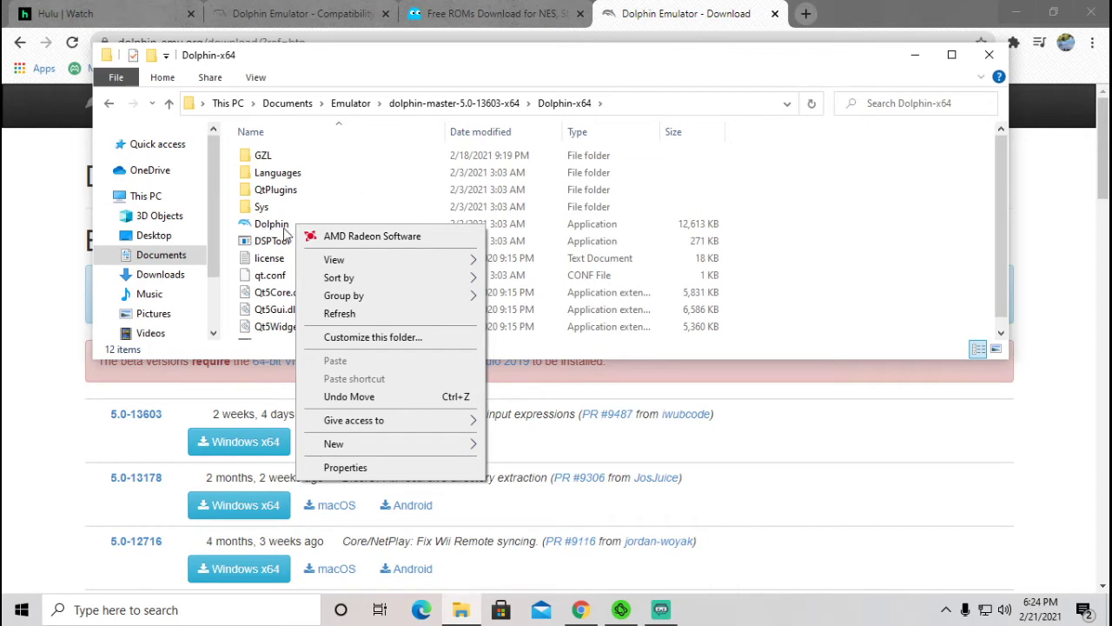
click(835, 79)
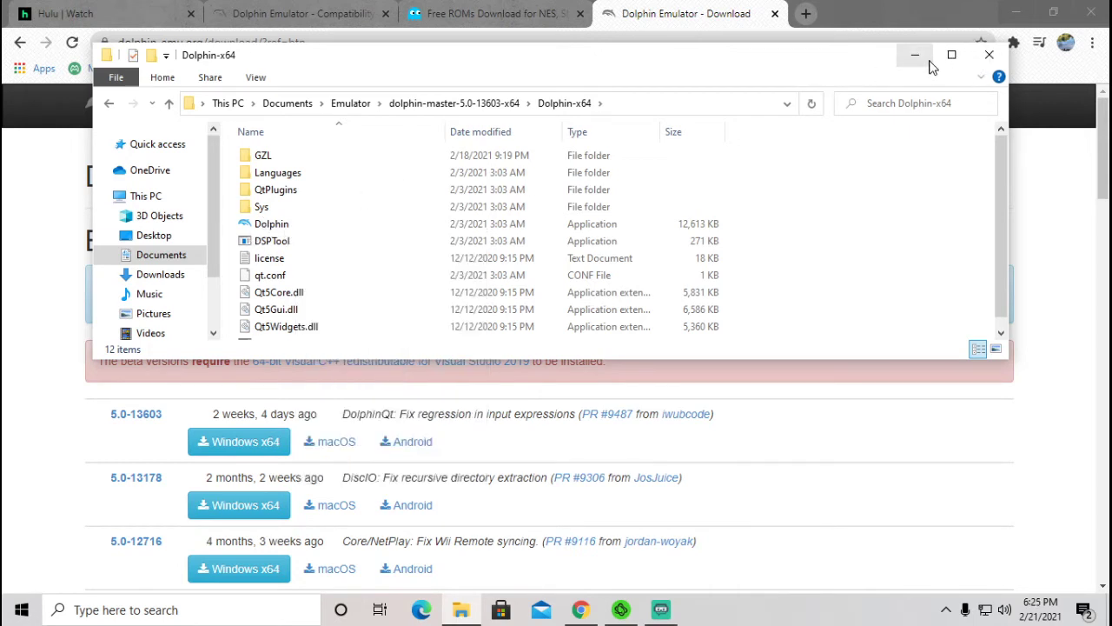
click(915, 55)
click(1015, 13)
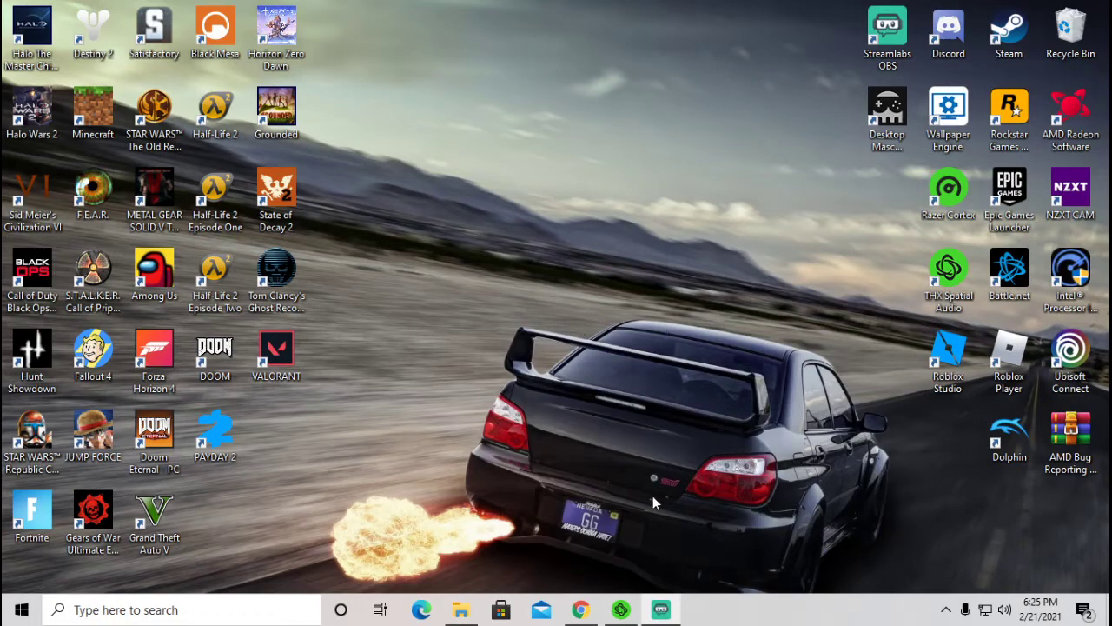
- Switch back to Chrome and examine the popular consoles and popular games on the romsmania.cc home page
click(581, 609)
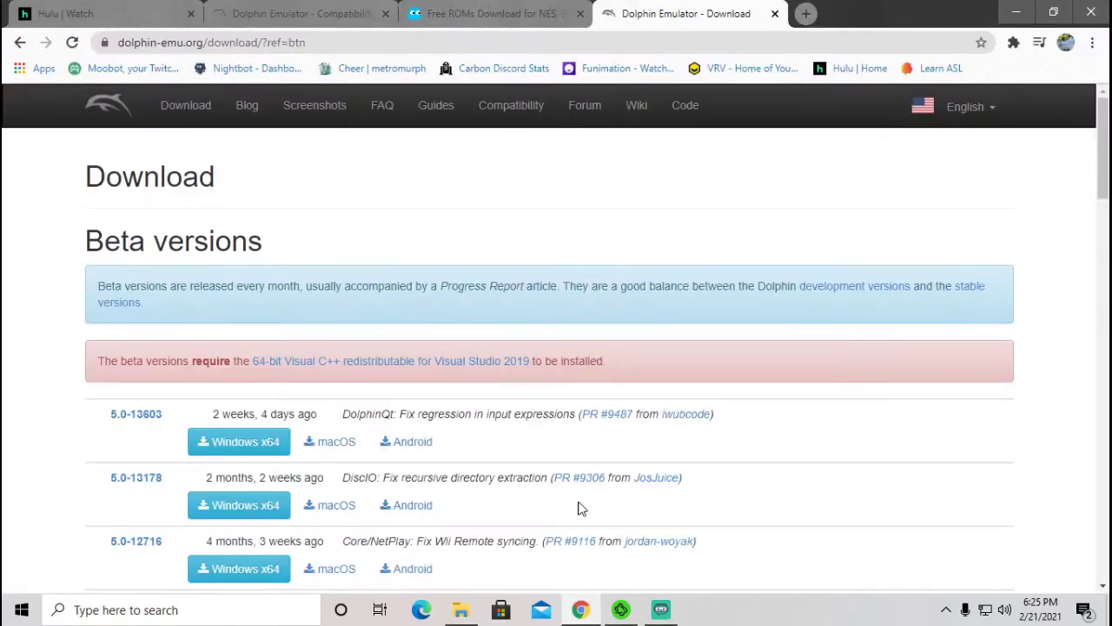
click(518, 17)
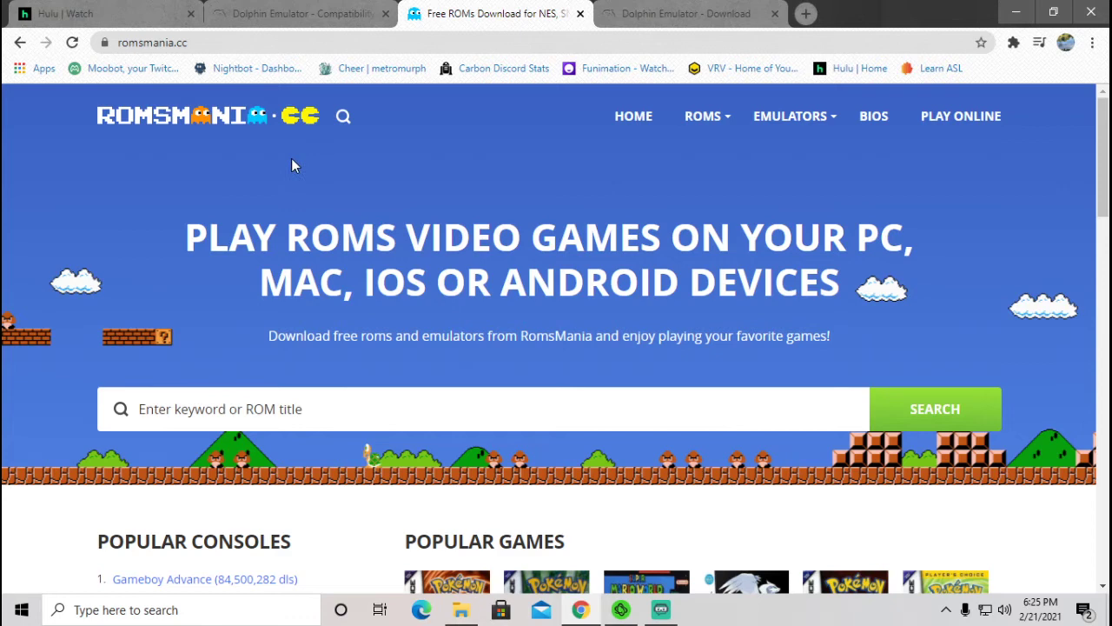
scroll(365, 173, down, 2)
scroll(303, 186, up, 1)
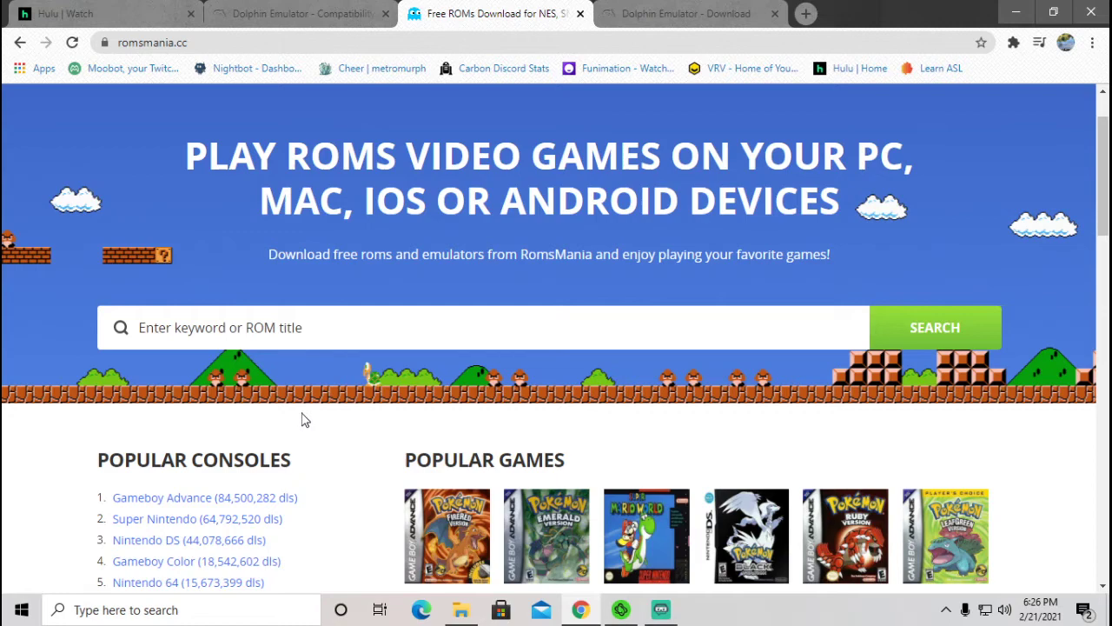
scroll(330, 413, down, 1)
scroll(312, 356, down, 1)
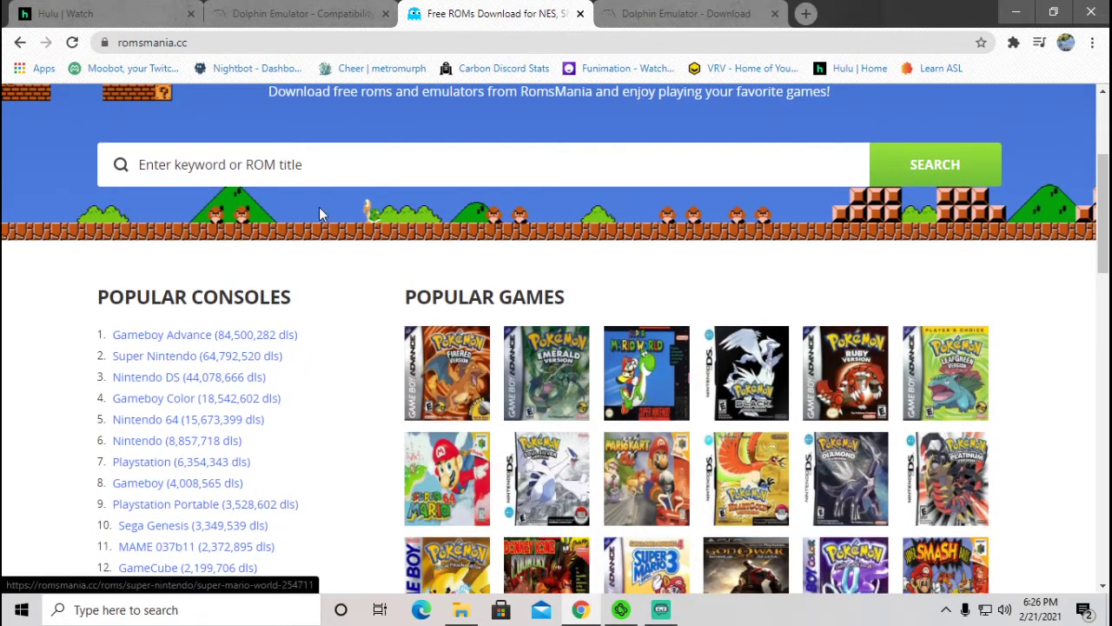
scroll(274, 318, down, 1)
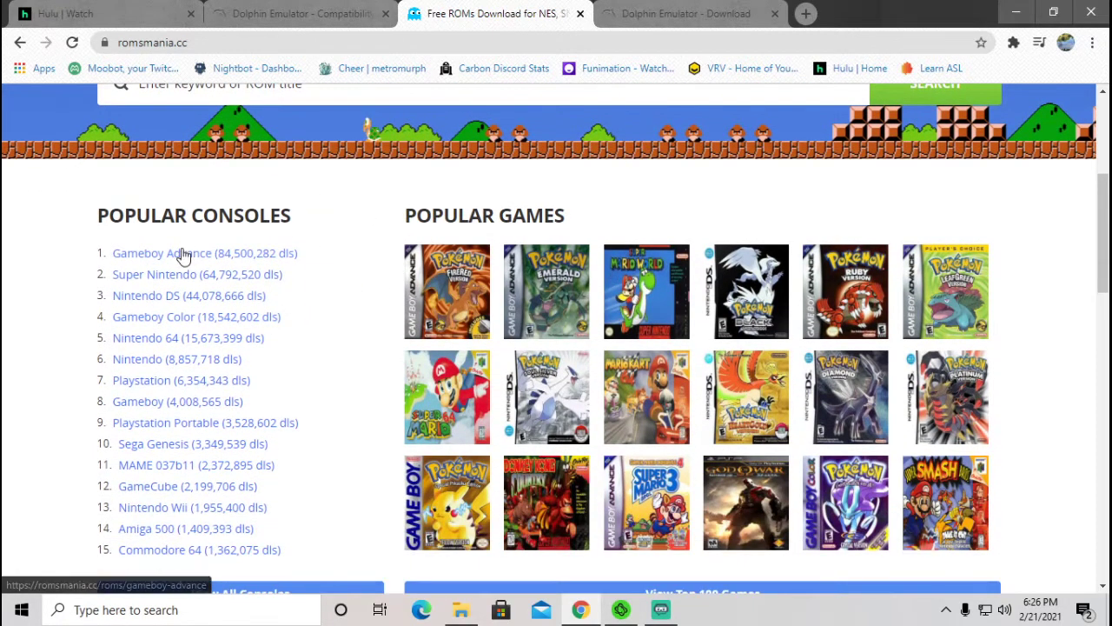
scroll(183, 295, down, 1)
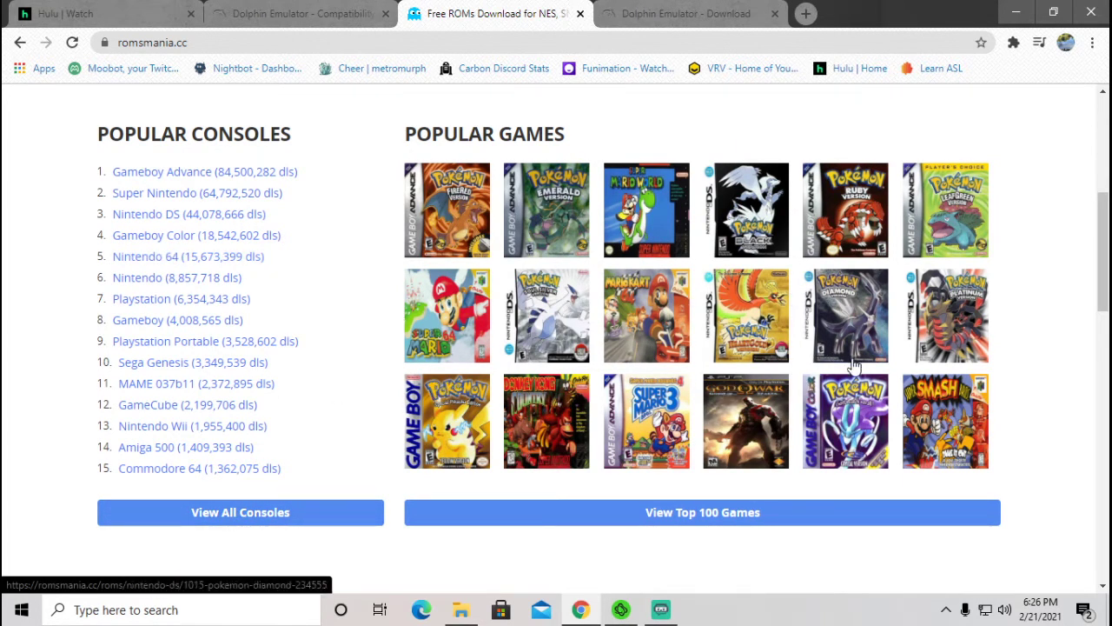
scroll(543, 267, up, 2)
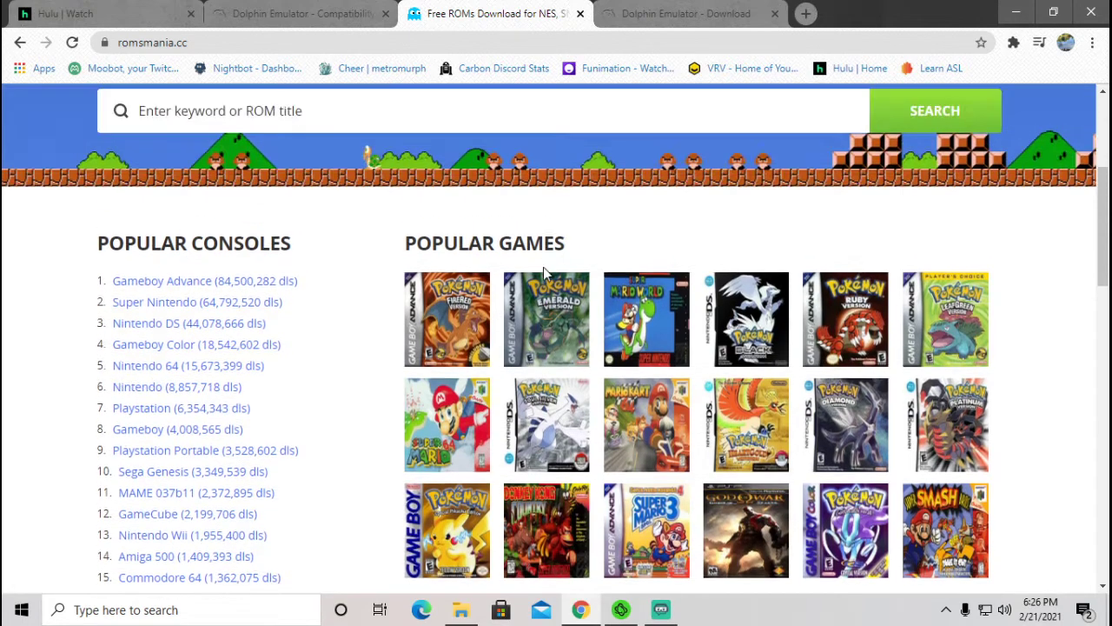
scroll(458, 261, down, 1)
scroll(458, 261, down, 3)
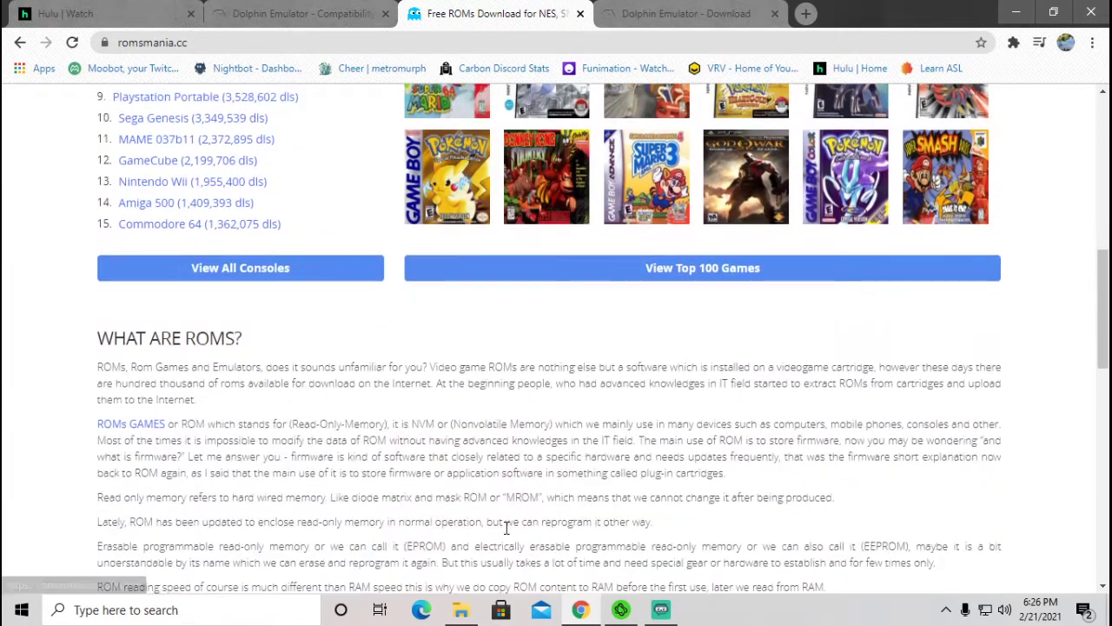
- Switch to File Explorer, view the disc images in the Games folder under Emulator, and minimize the window
click(460, 610)
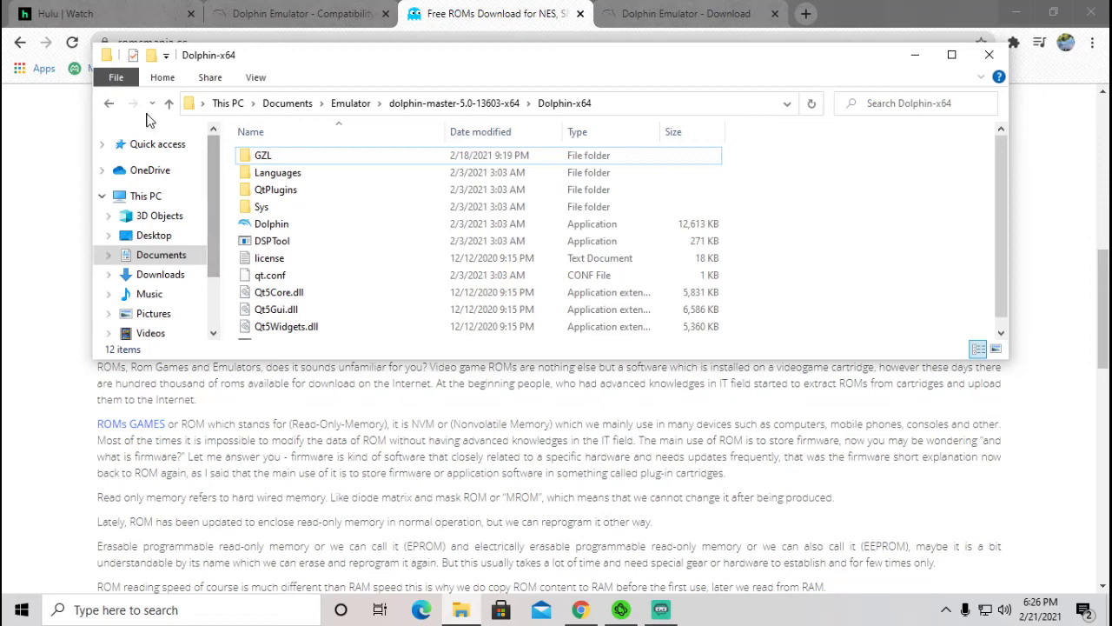
click(110, 103)
click(113, 103)
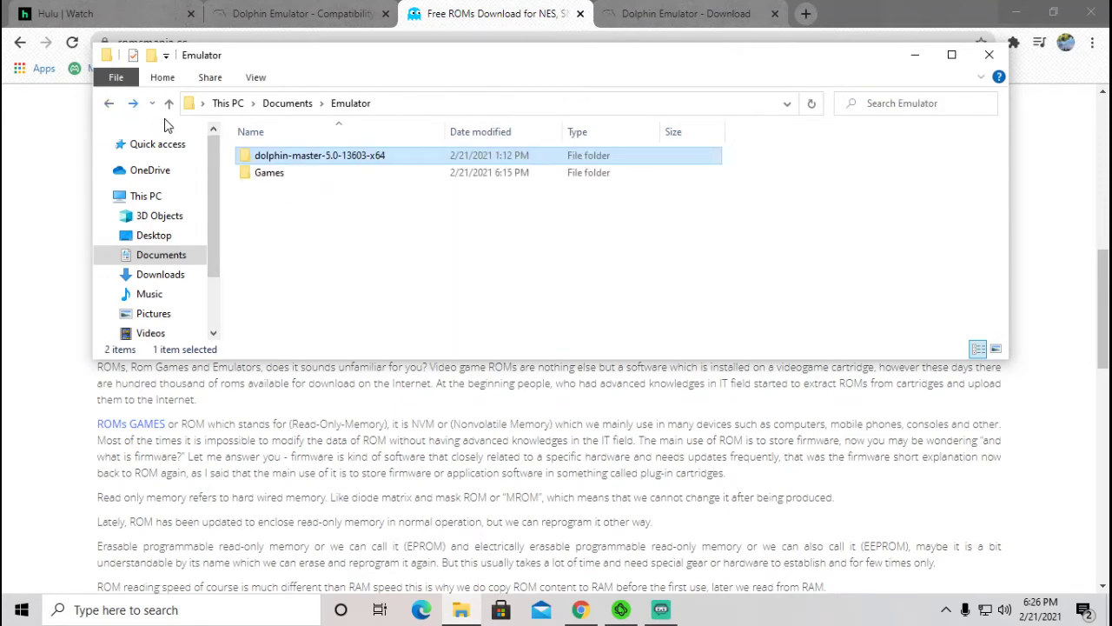
double_click(277, 174)
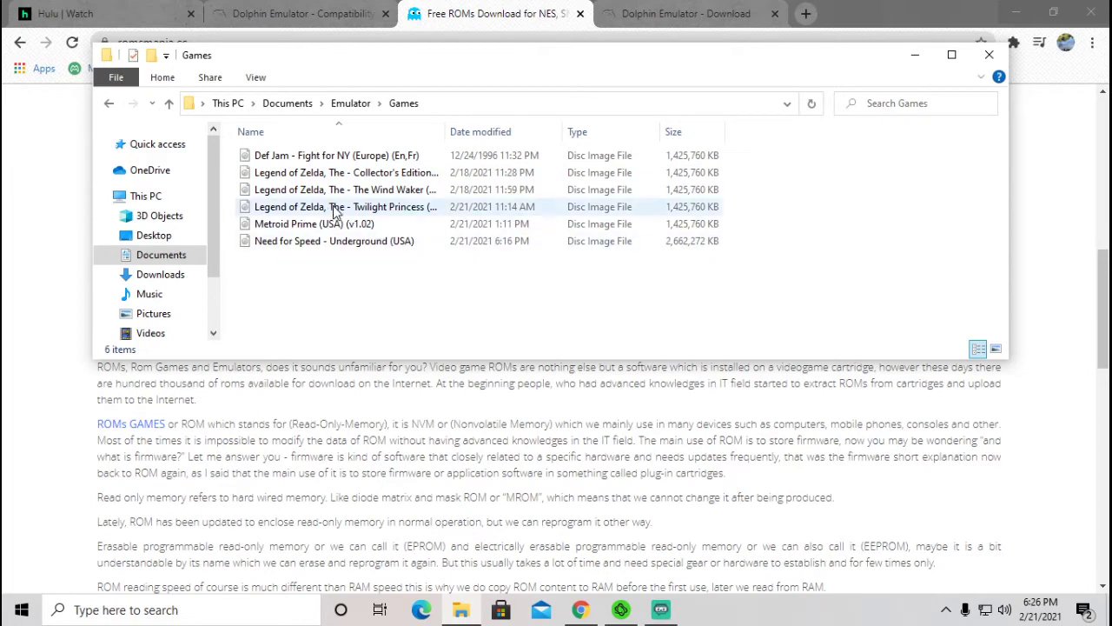
drag(339, 172, 906, 84)
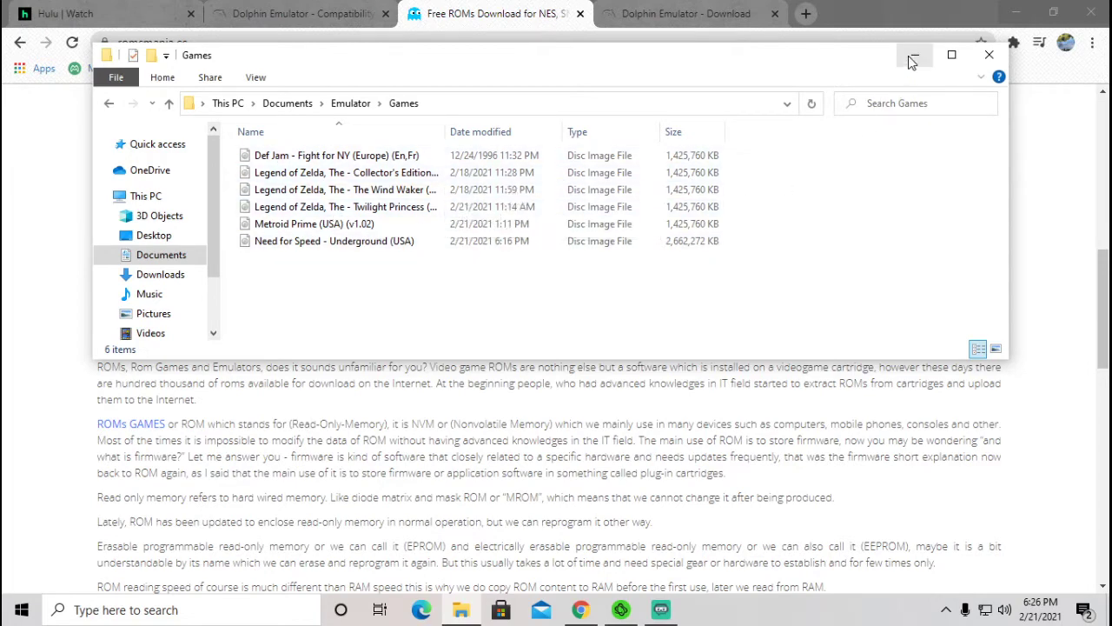
click(912, 60)
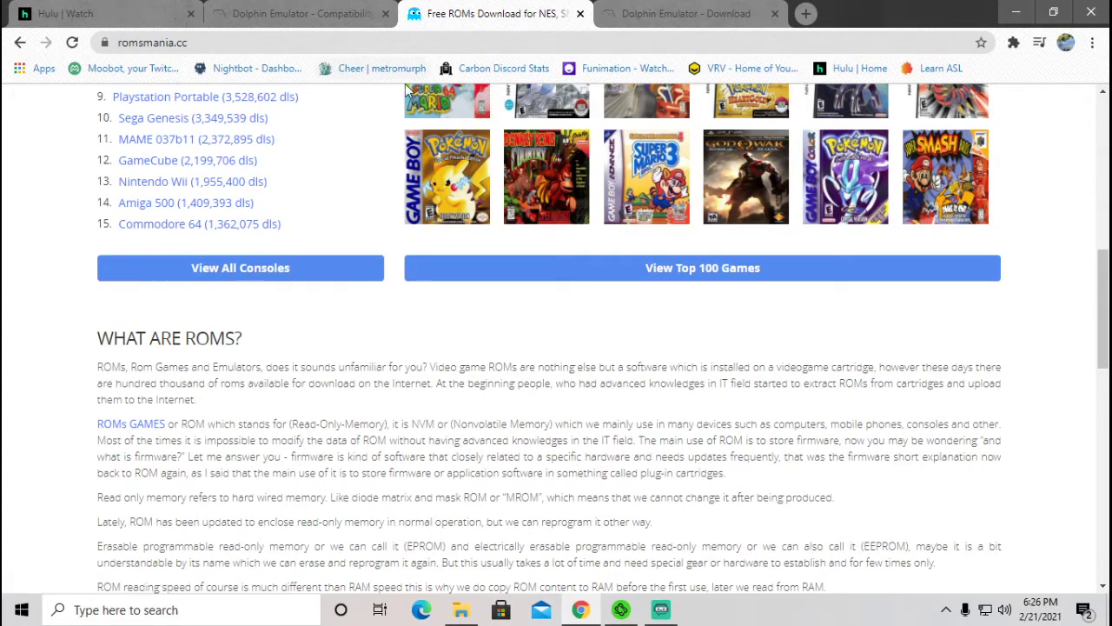
- Examine the rating legend, platform icons and game ratings on the Dolphin Emulator compatibility page
scroll(392, 218, up, 1)
scroll(393, 218, up, 2)
click(291, 15)
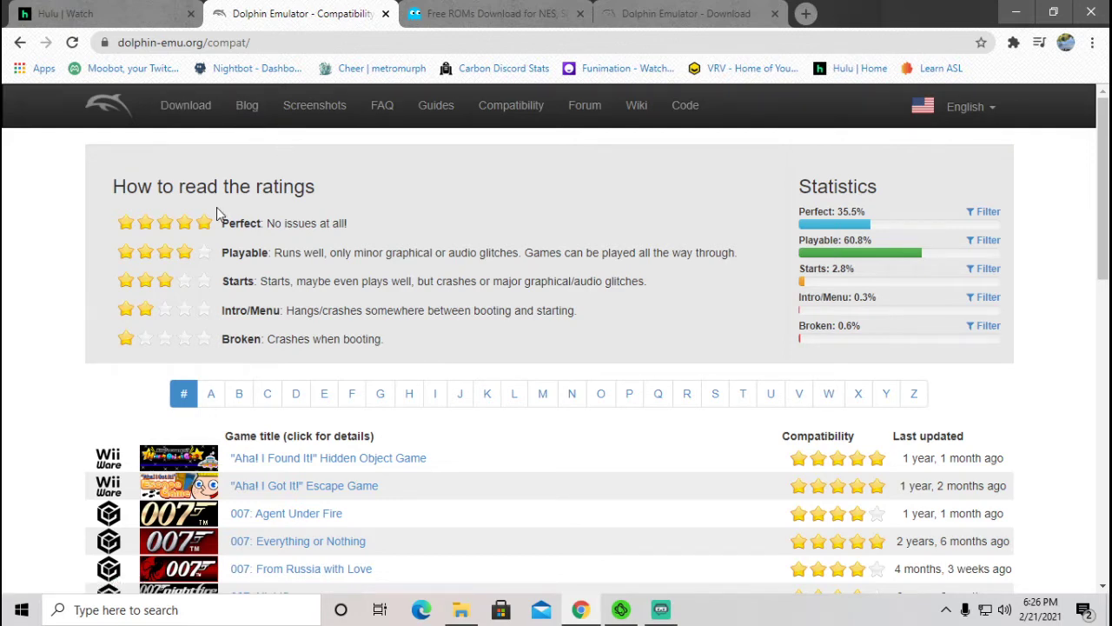
scroll(427, 323, down, 4)
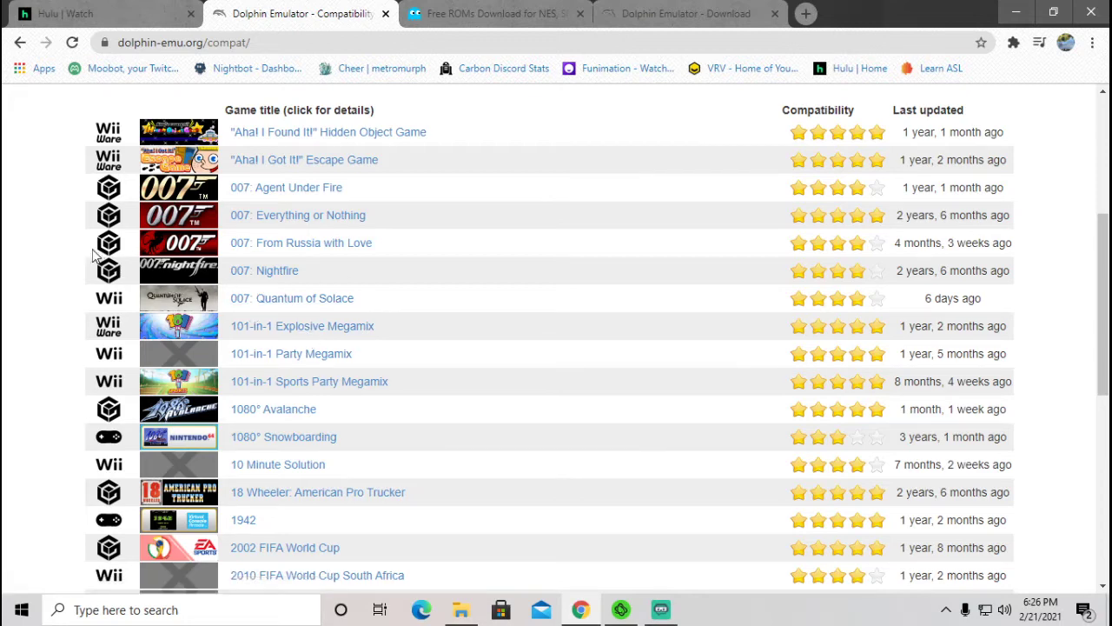
scroll(80, 323, down, 1)
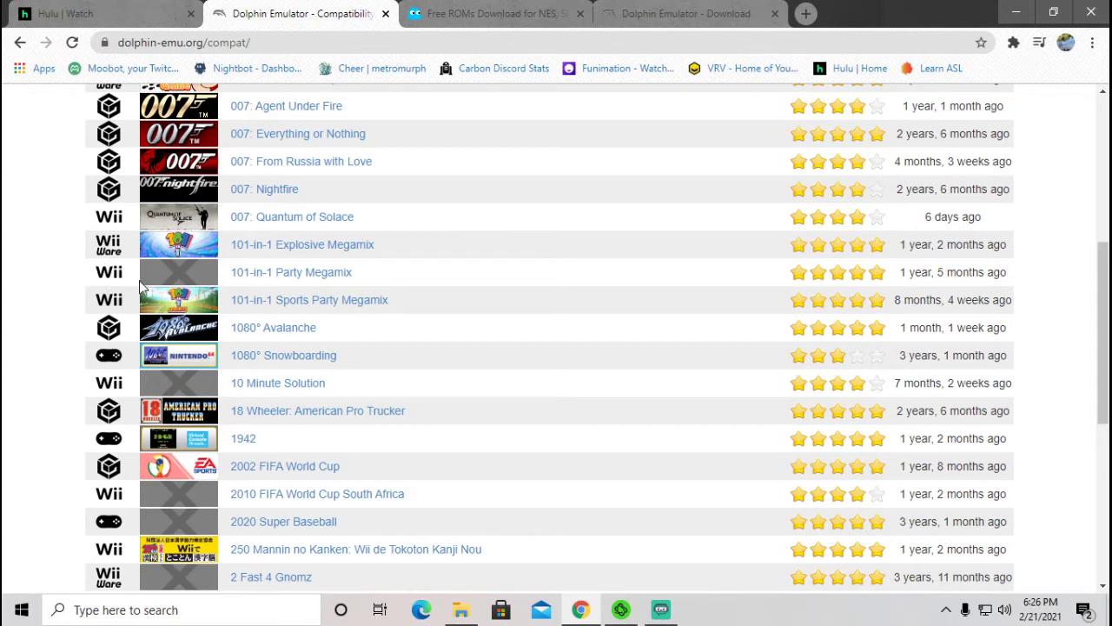
scroll(122, 360, down, 2)
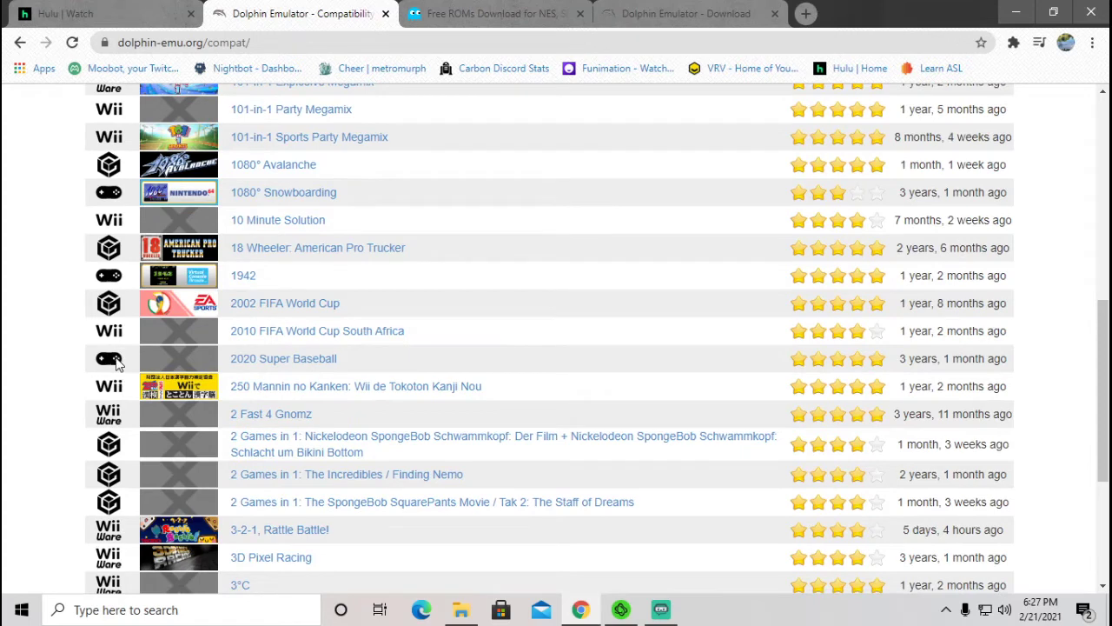
scroll(95, 391, down, 2)
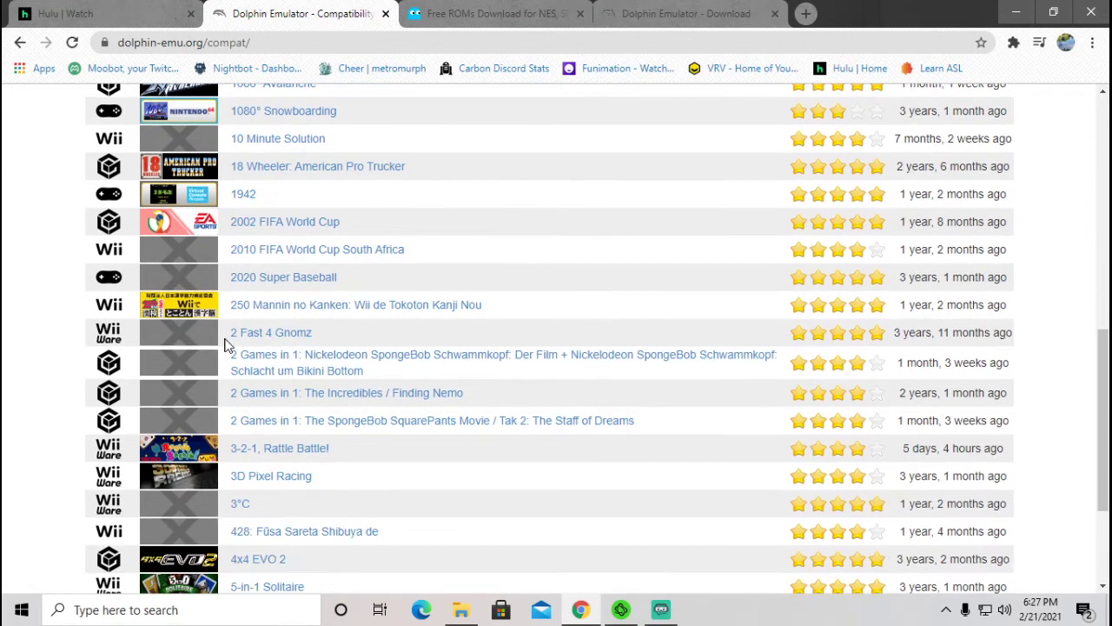
scroll(253, 356, down, 1)
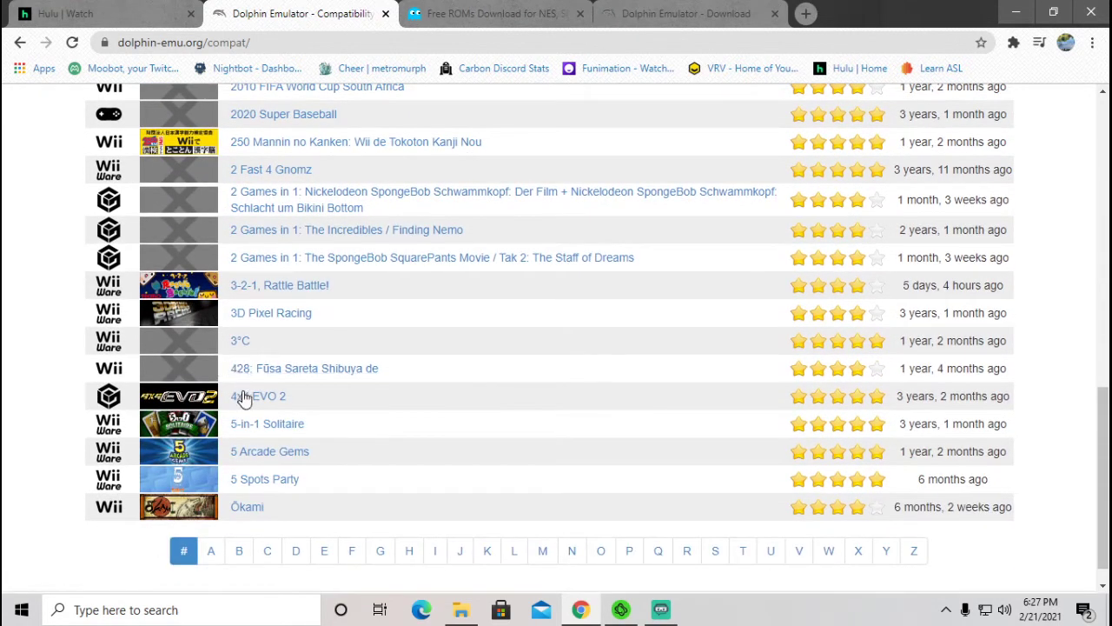
scroll(242, 382, up, 4)
scroll(244, 376, up, 5)
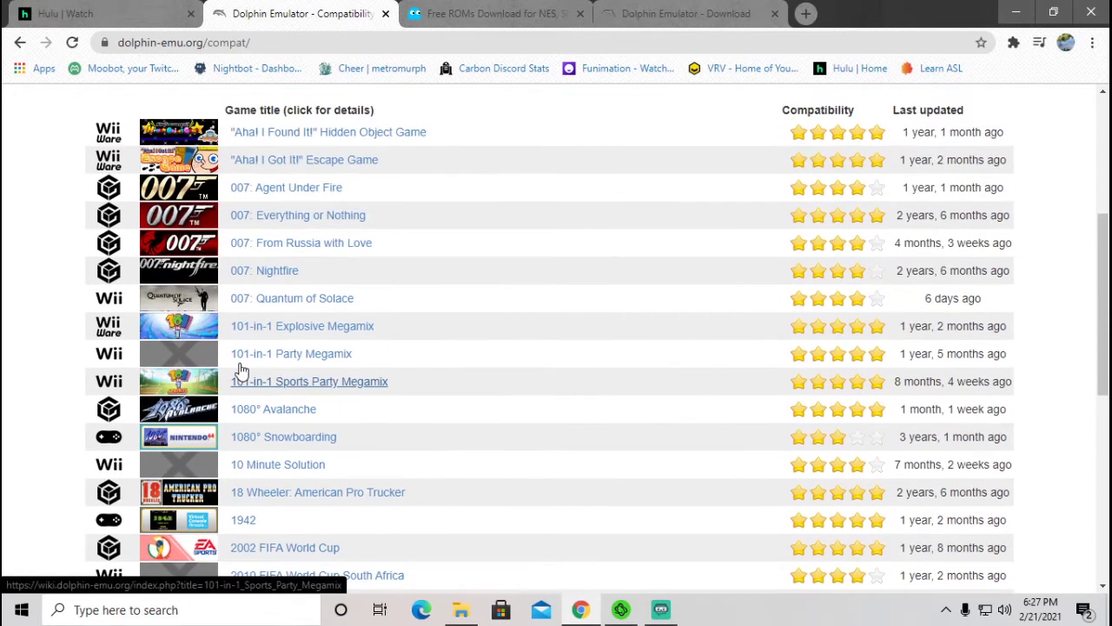
- Switch to the romsmania.cc tab, open the Pokemon - Fire Red Version (V1.1) page from the popular games, and view its download section
scroll(261, 348, up, 1)
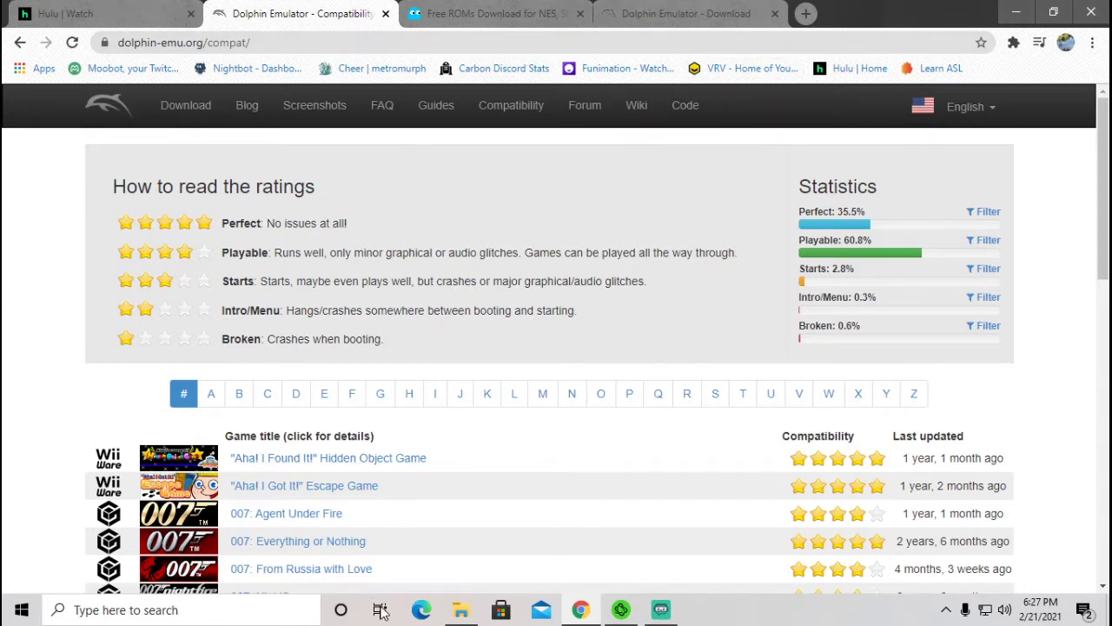
click(463, 612)
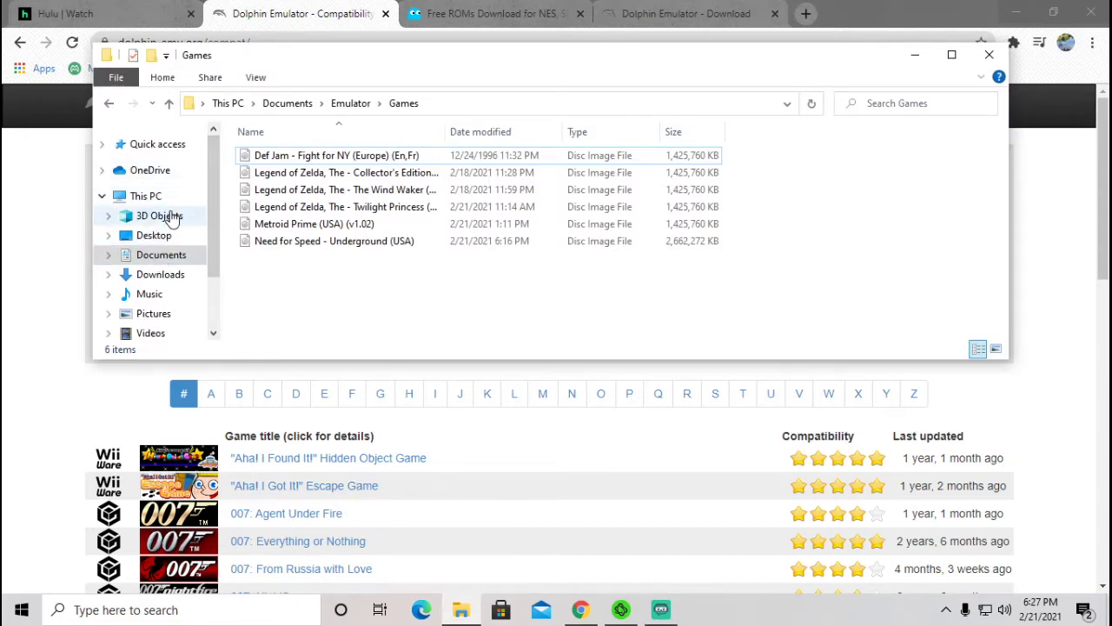
click(622, 21)
click(551, 15)
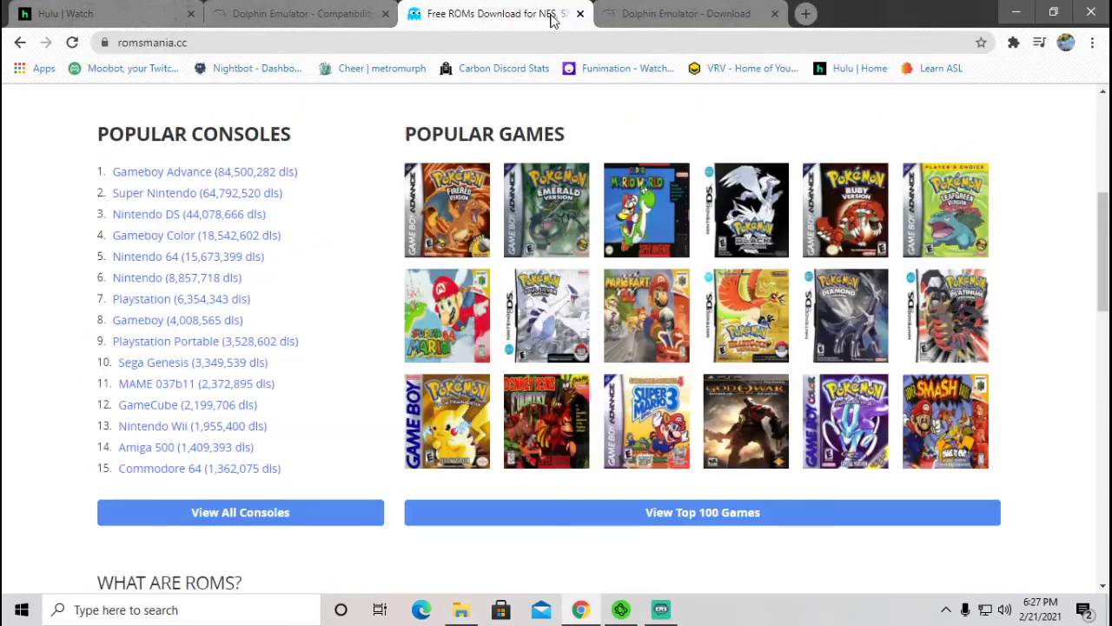
click(459, 203)
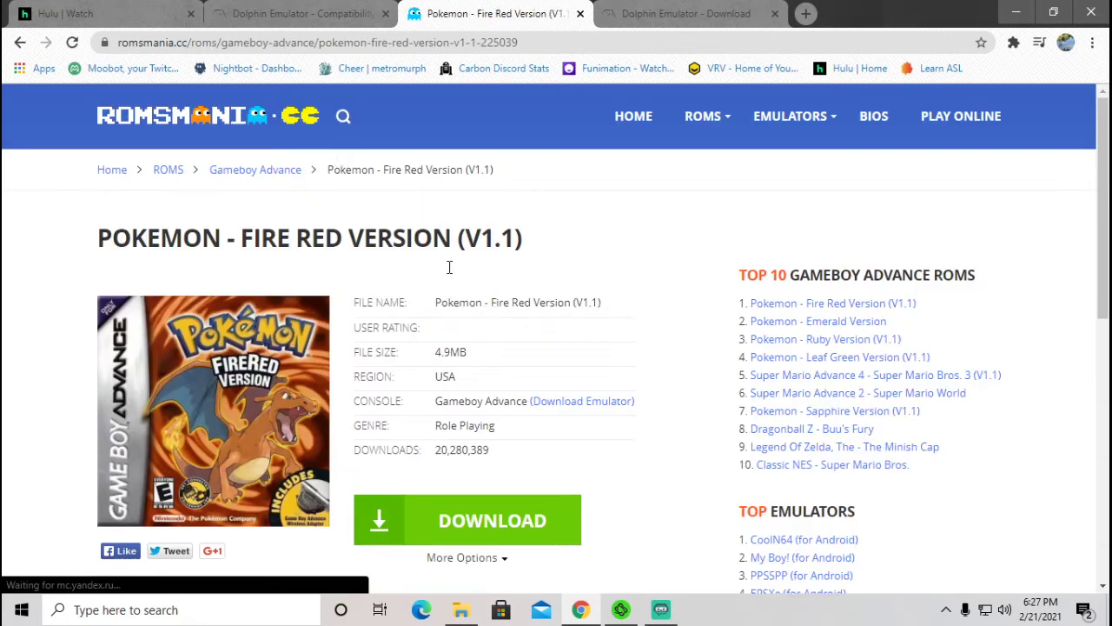
scroll(548, 470, down, 2)
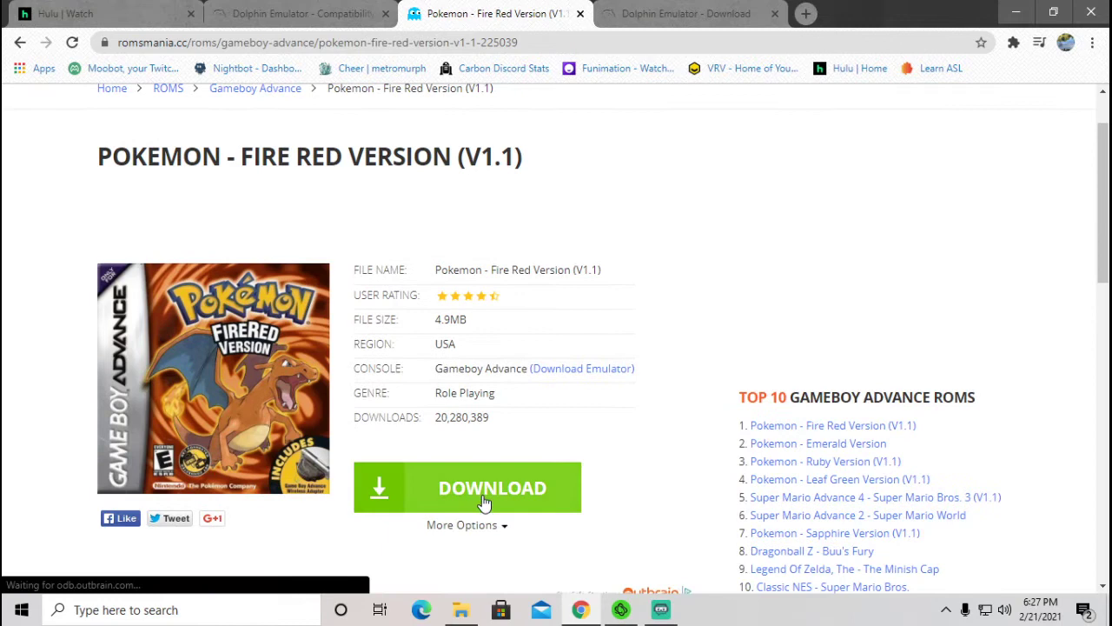
click(491, 529)
scroll(502, 478, down, 1)
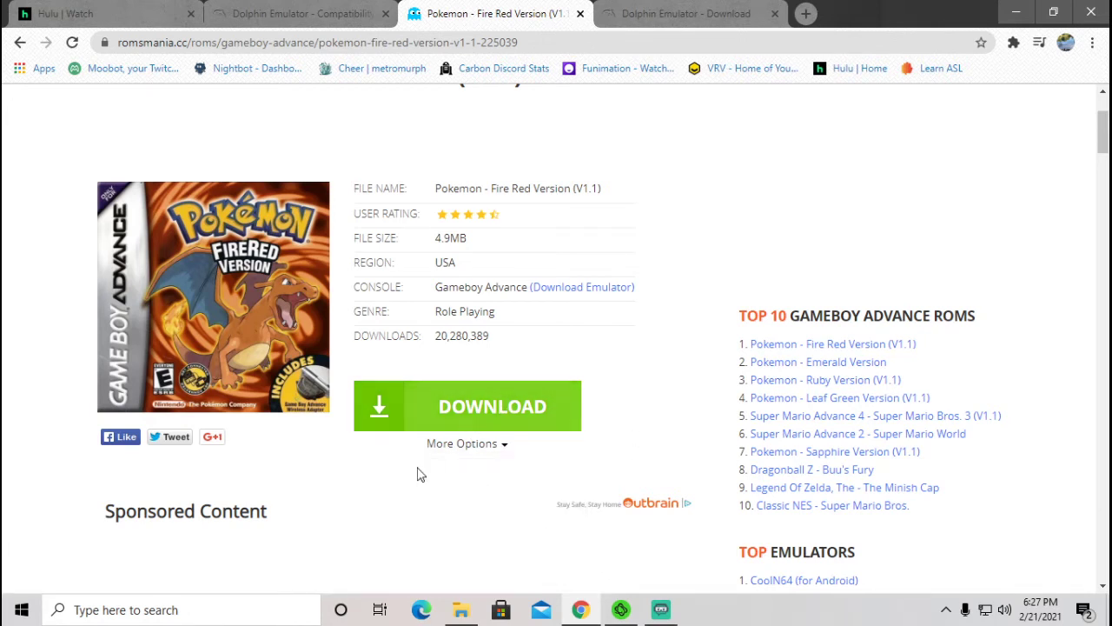
- Switch to File Explorer and open the Metroid Prime (USA) (v1.02) archive from the Downloads folder
mouse_move(465, 615)
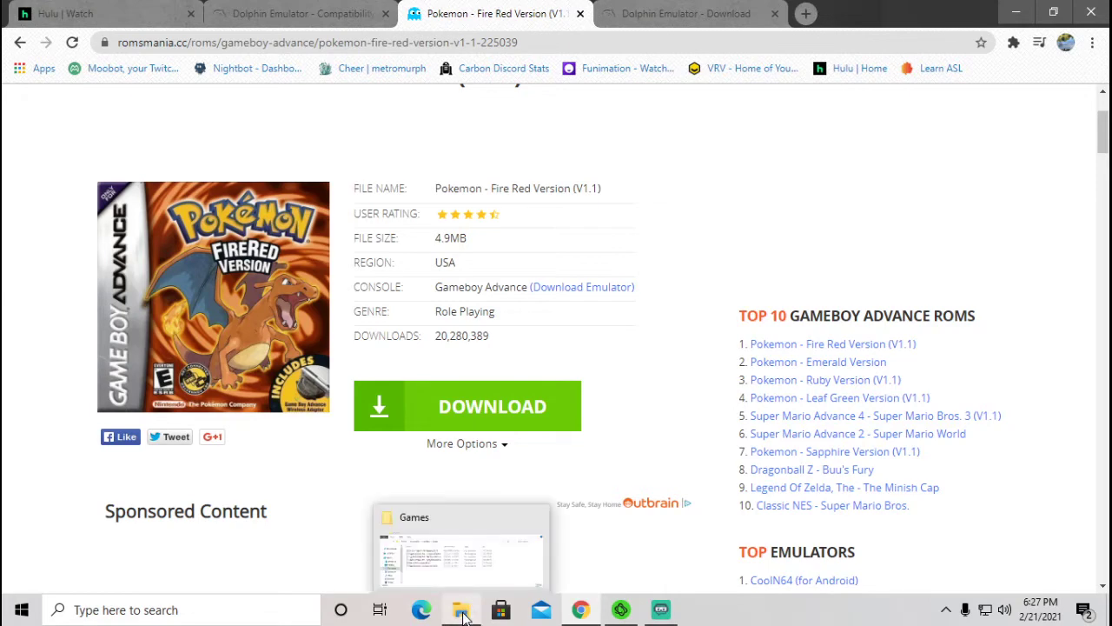
click(464, 616)
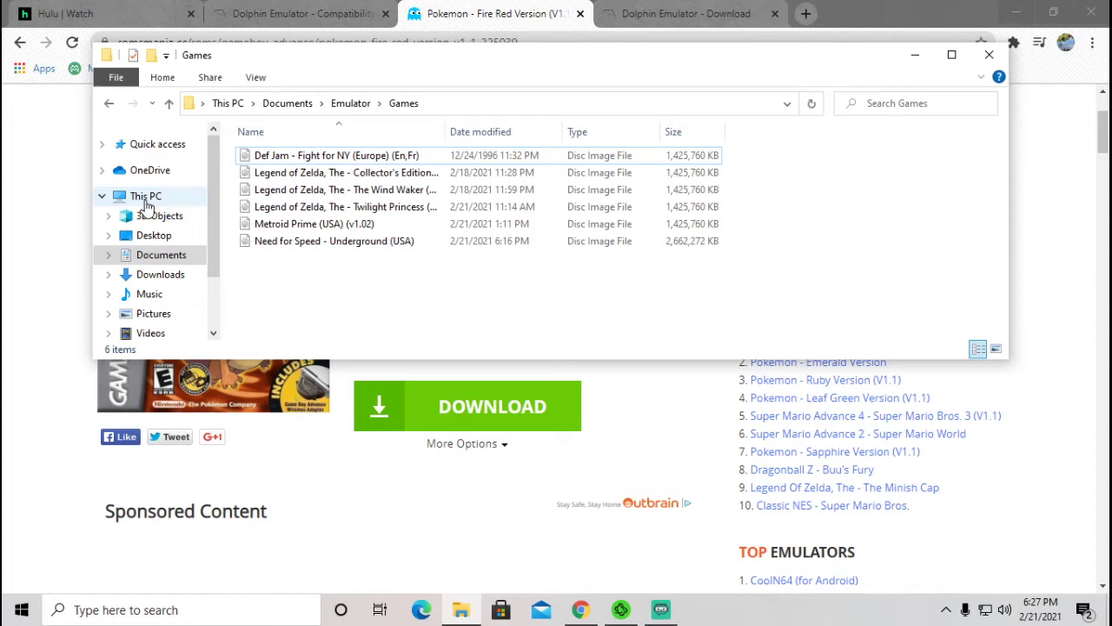
click(146, 198)
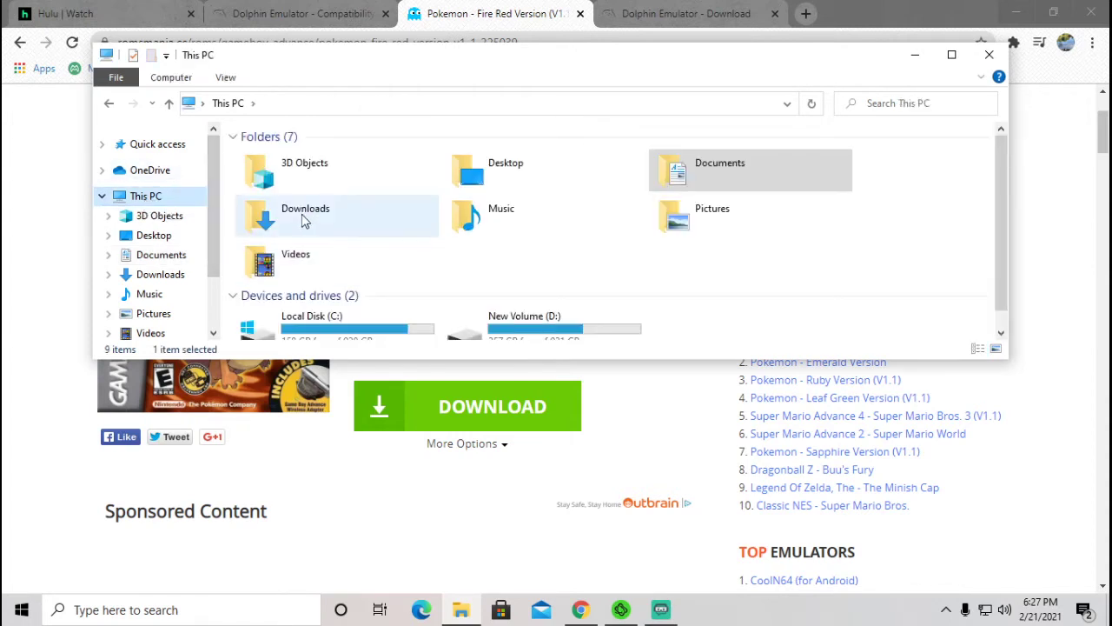
double_click(302, 221)
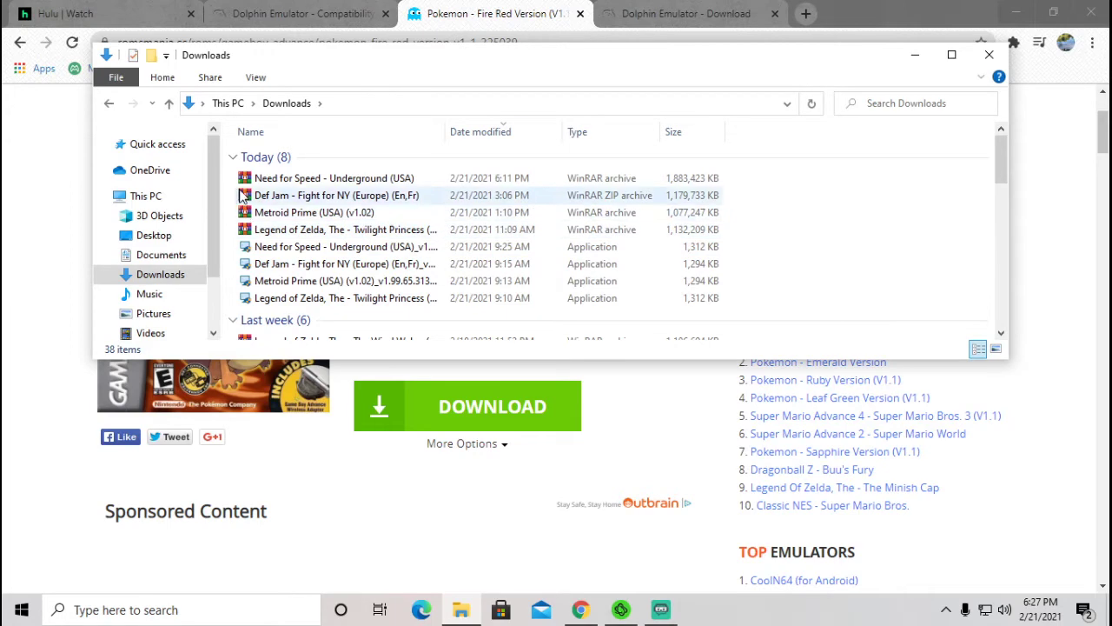
double_click(319, 215)
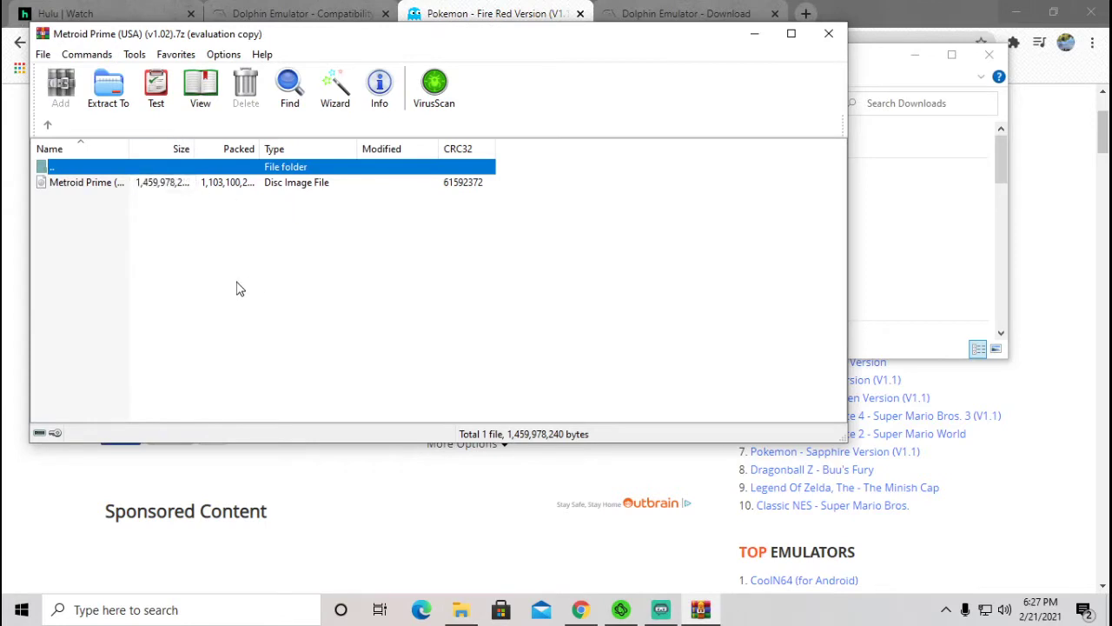
- Scan the Metroid Prime archive for viruses with Windows Defender and dismiss the scan window
click(198, 184)
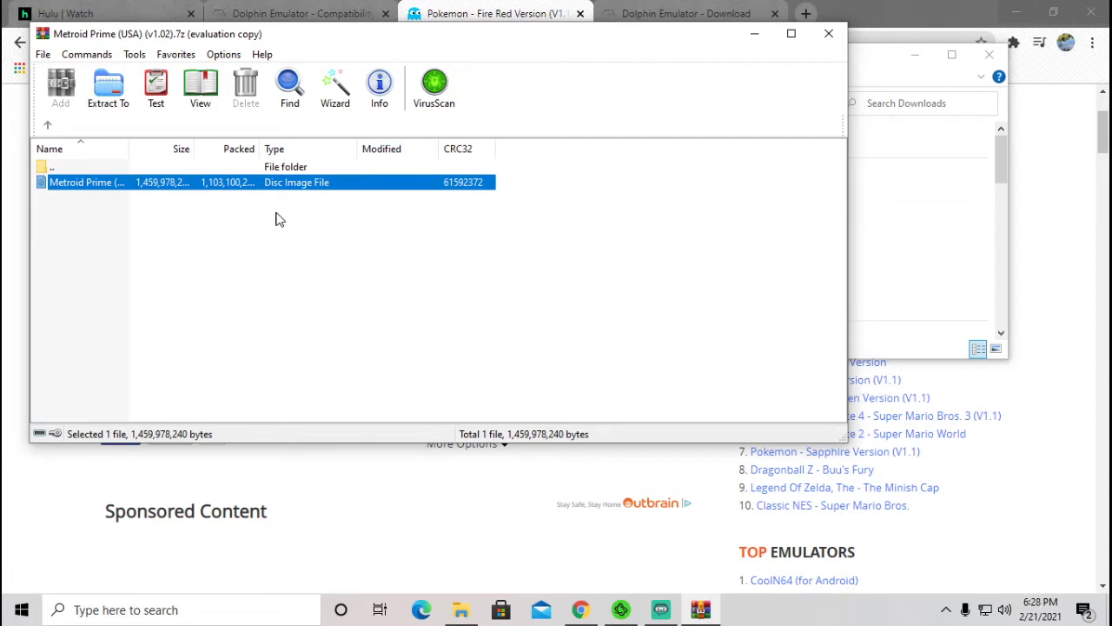
click(435, 97)
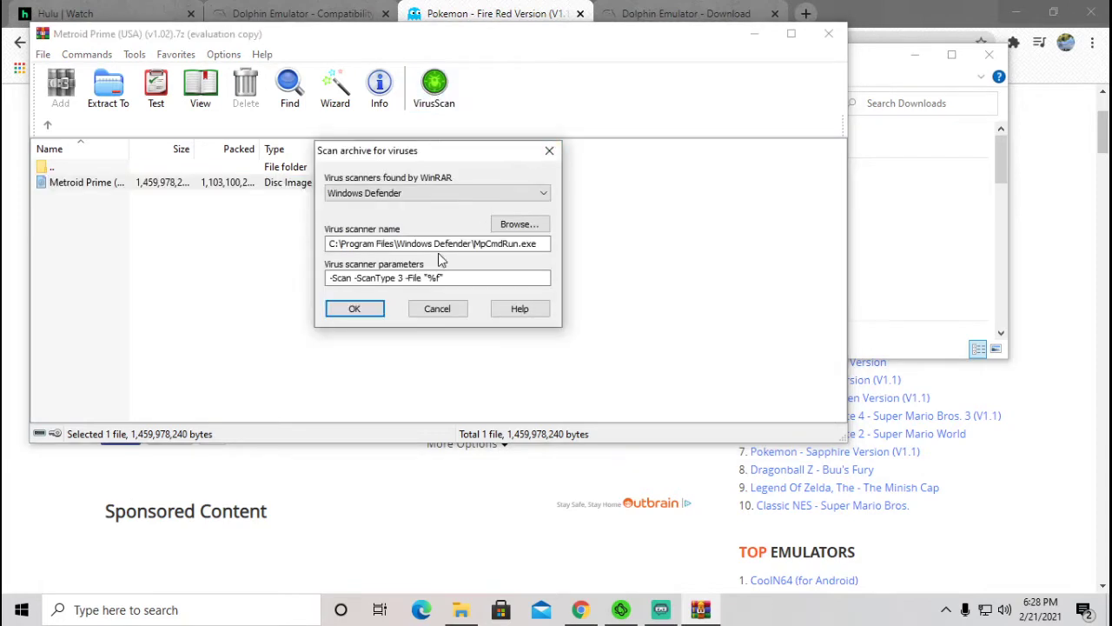
click(357, 308)
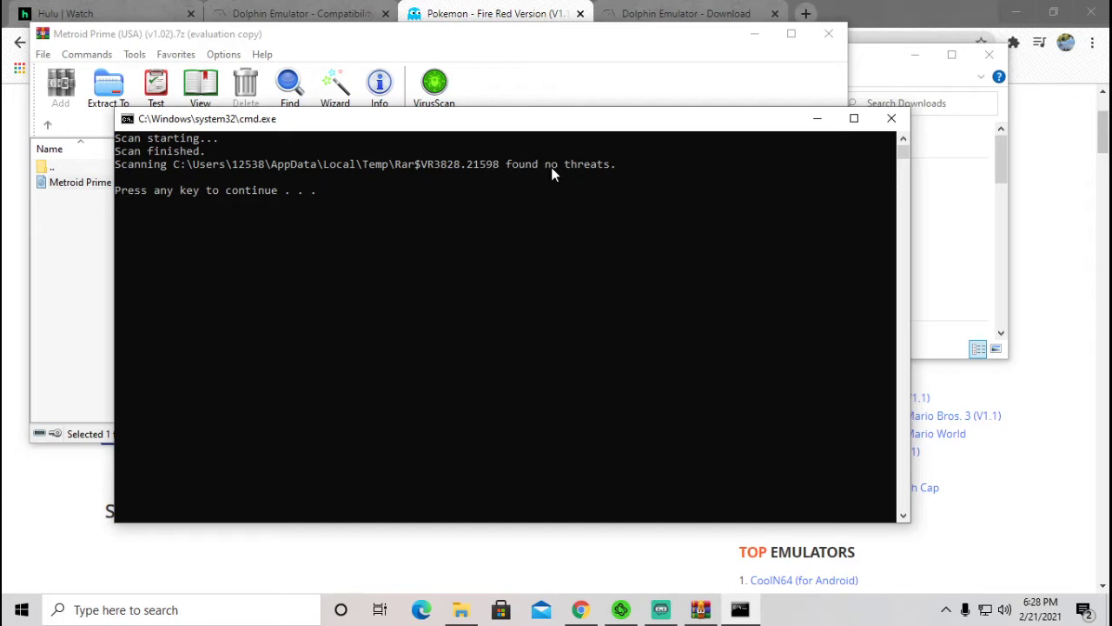
key(Return)
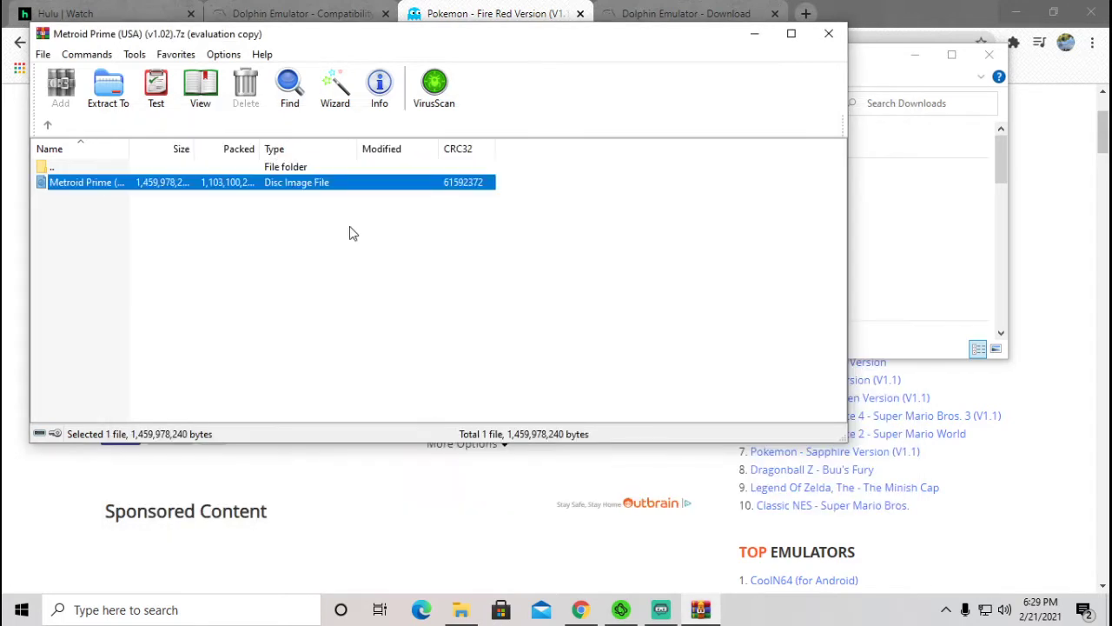
- Choose Documents > Emulator > Games as the extraction path for the Metroid Prime disc image, cancel the extraction, and close the archive
click(118, 91)
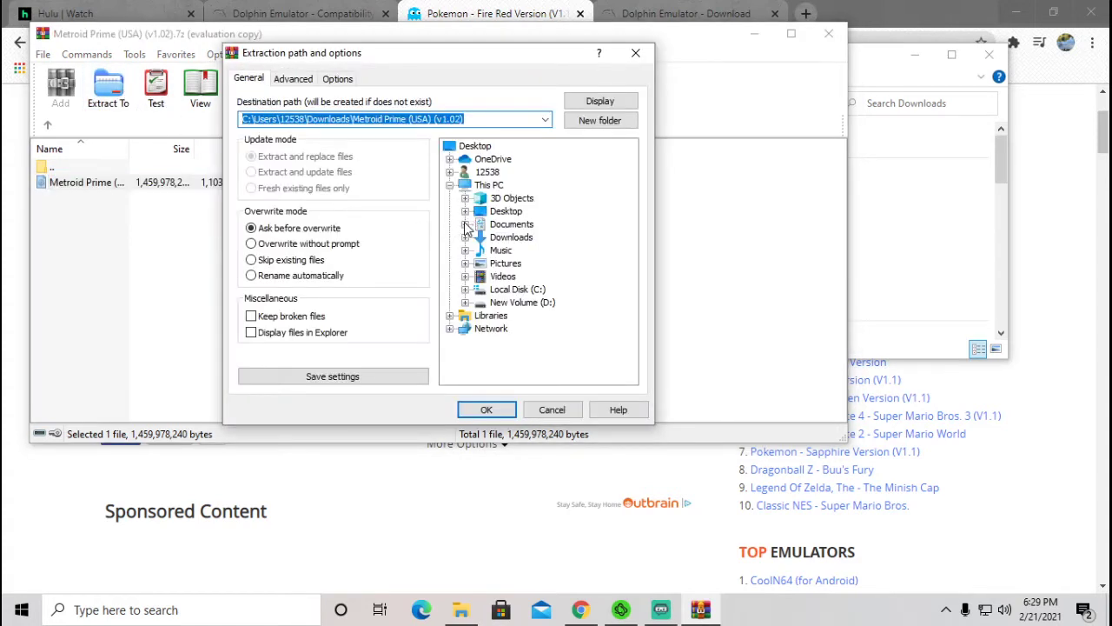
click(465, 223)
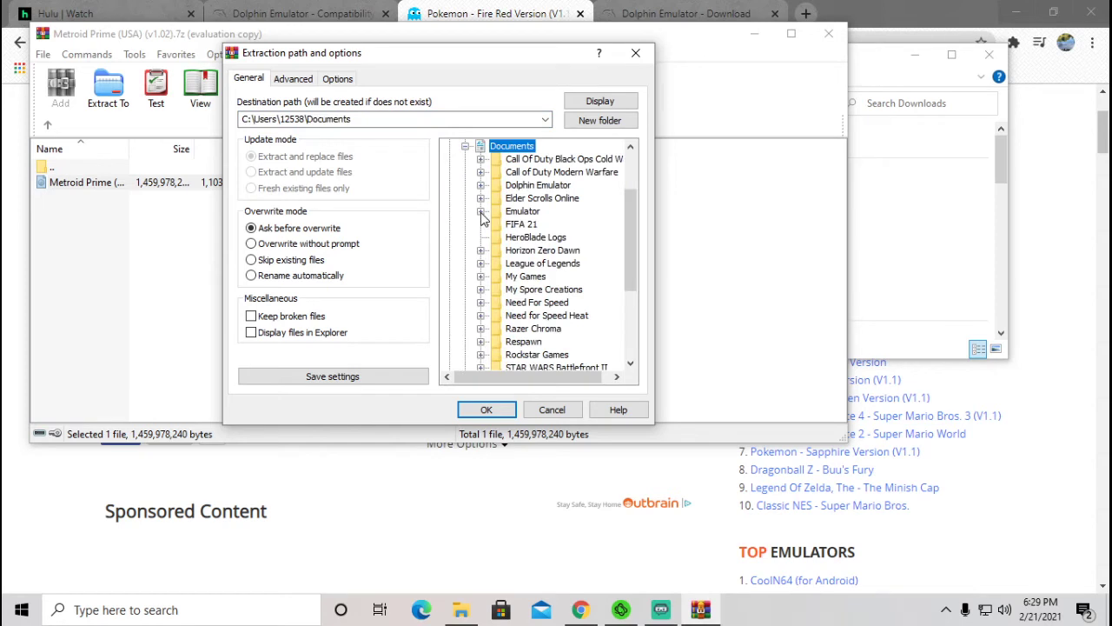
click(481, 211)
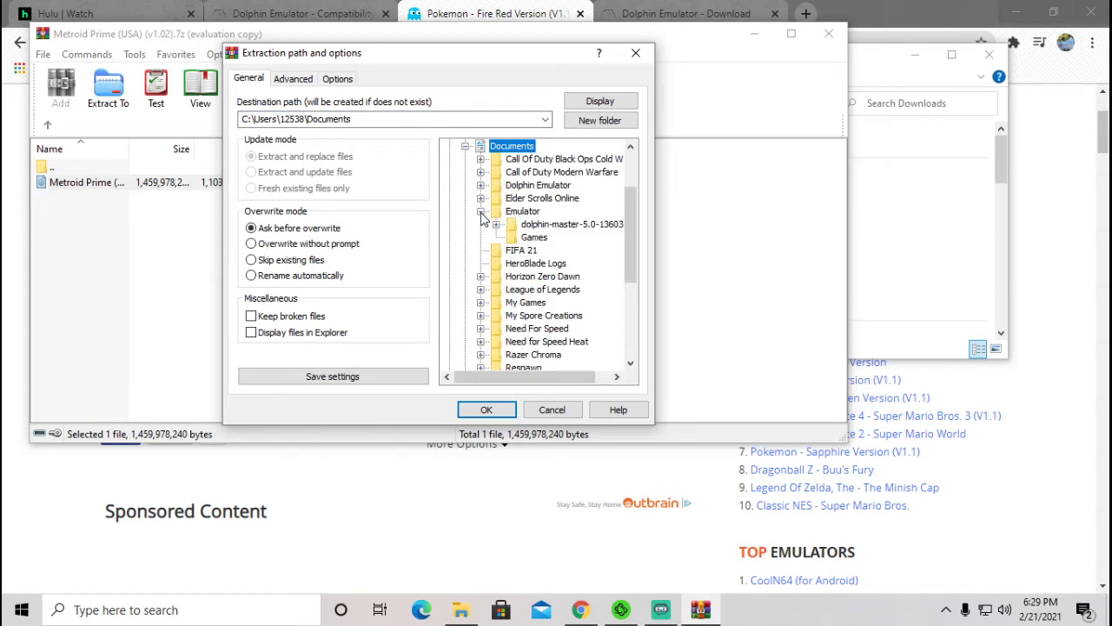
click(532, 237)
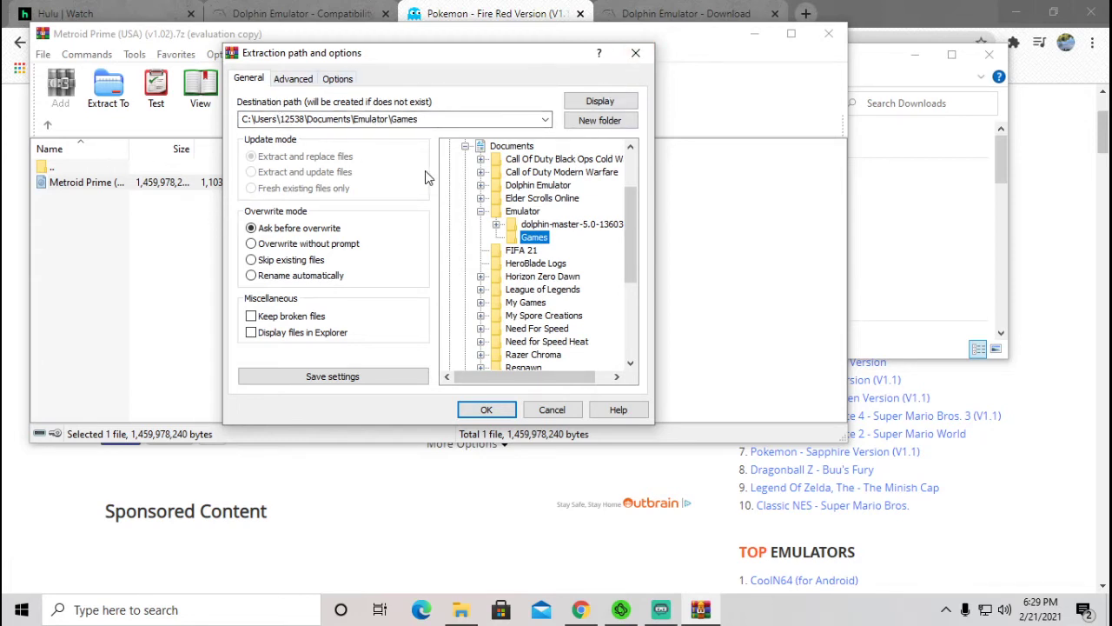
click(636, 54)
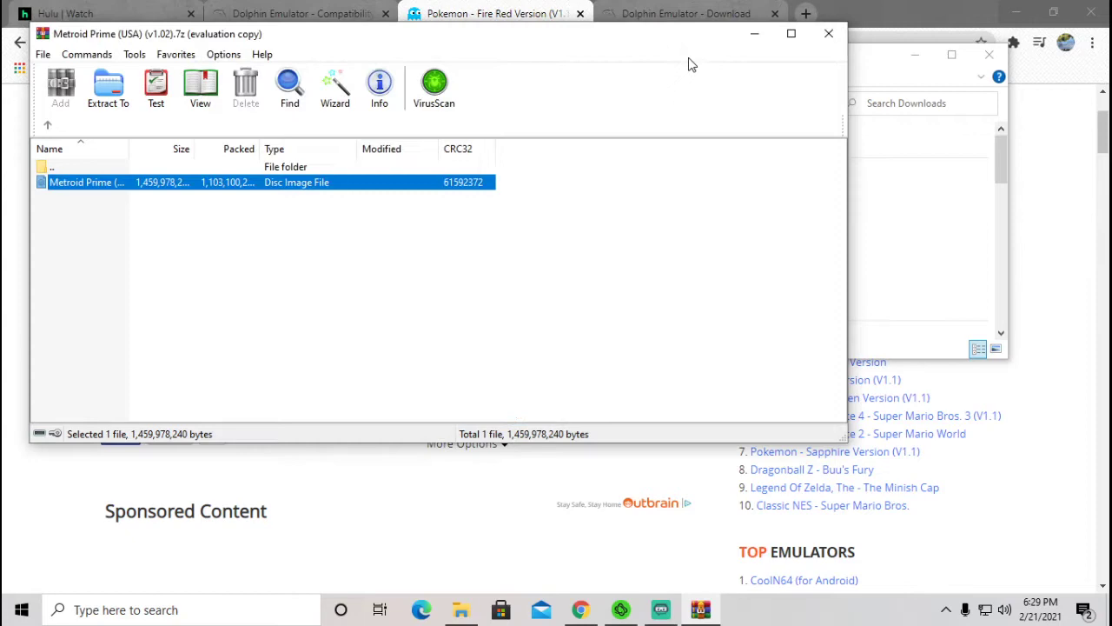
click(829, 33)
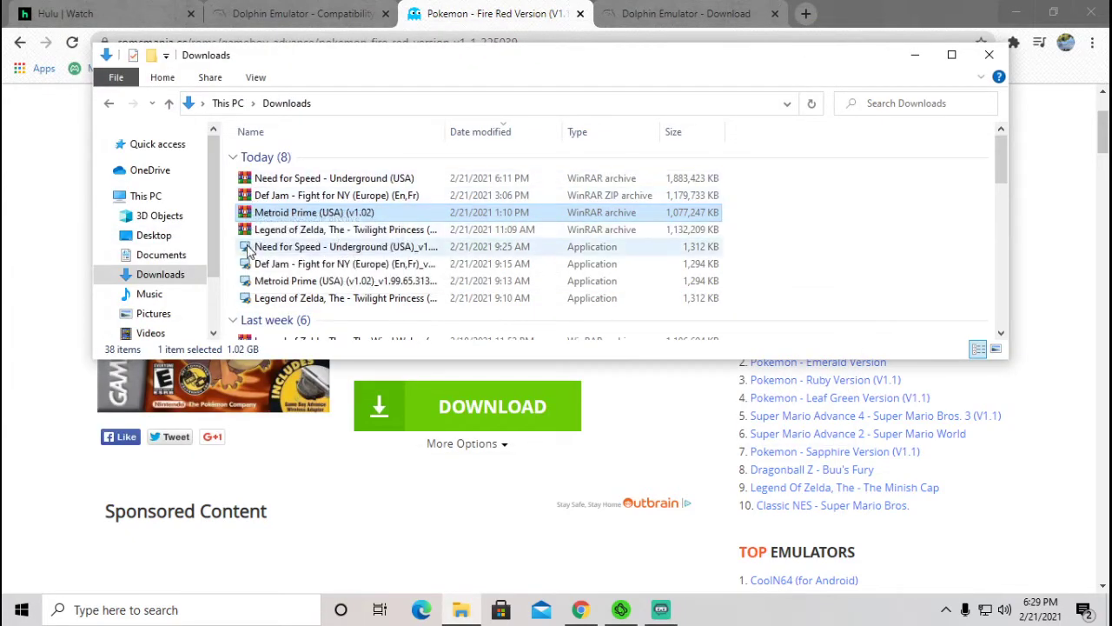
- View the disc images in Documents > Emulator > Games, and minimize File Explorer and Chrome
click(158, 255)
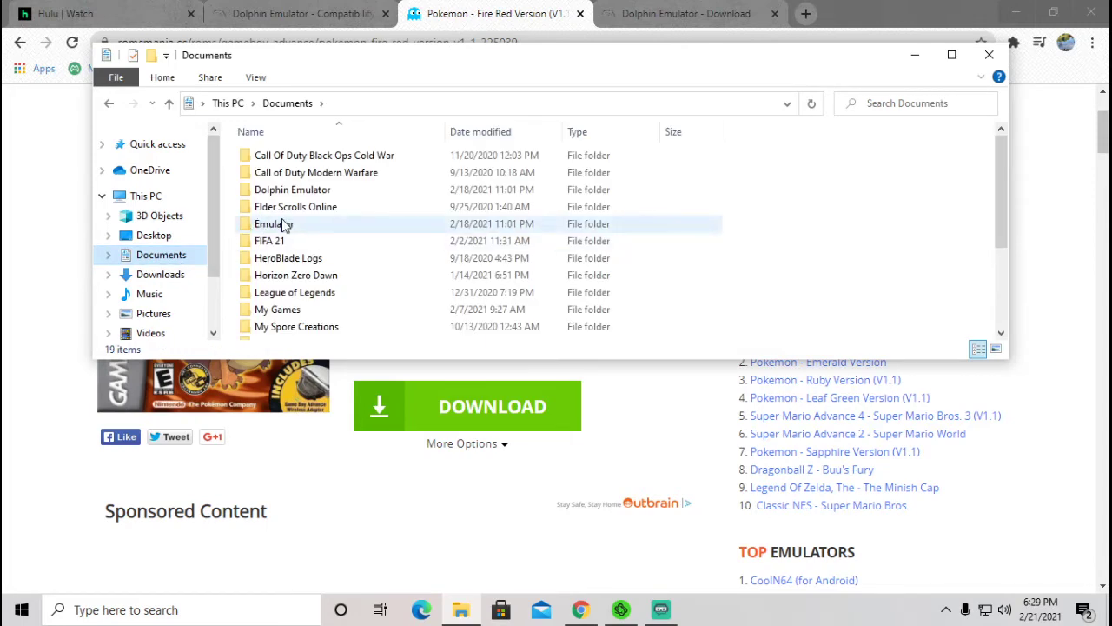
double_click(283, 223)
double_click(287, 174)
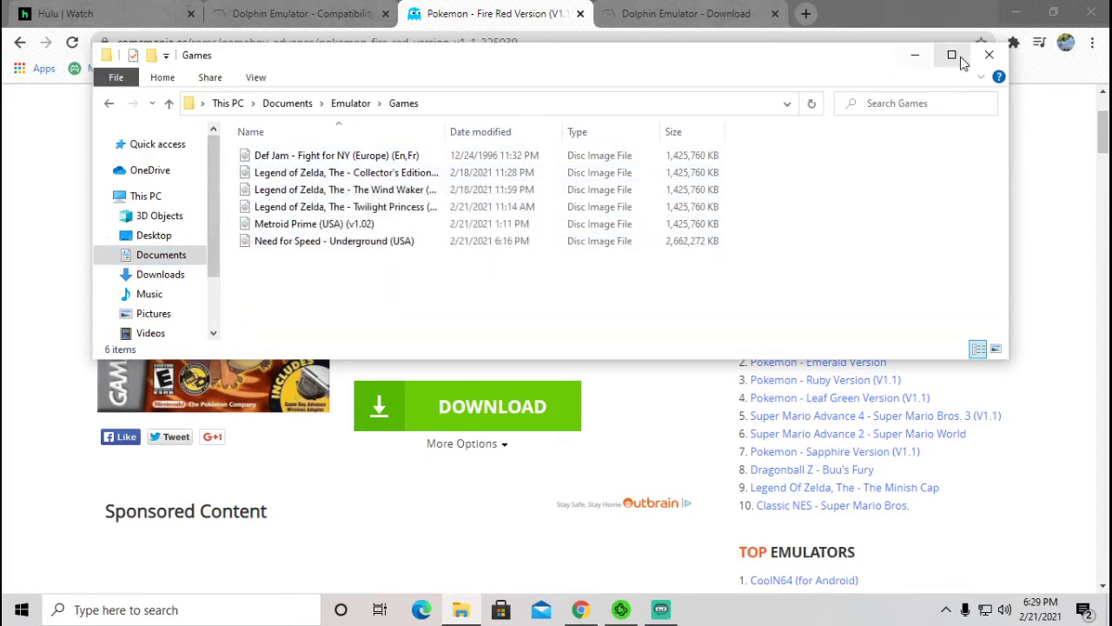
click(916, 59)
click(1015, 12)
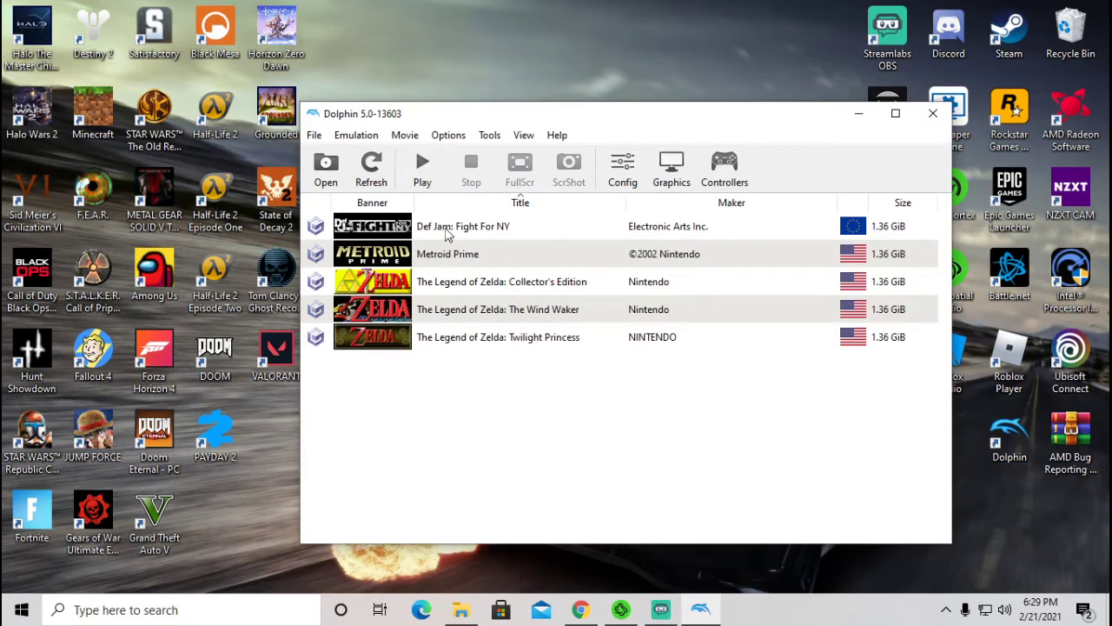
- Switch to Dolphin, review the game list, and select Def Jam: Fight For NY
click(472, 233)
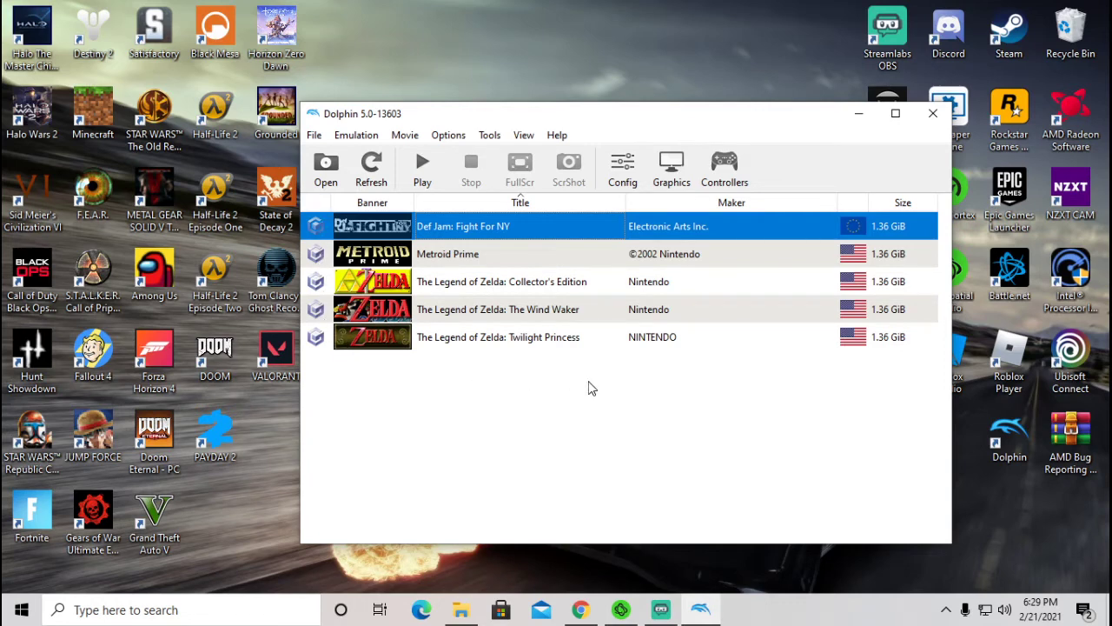
click(500, 387)
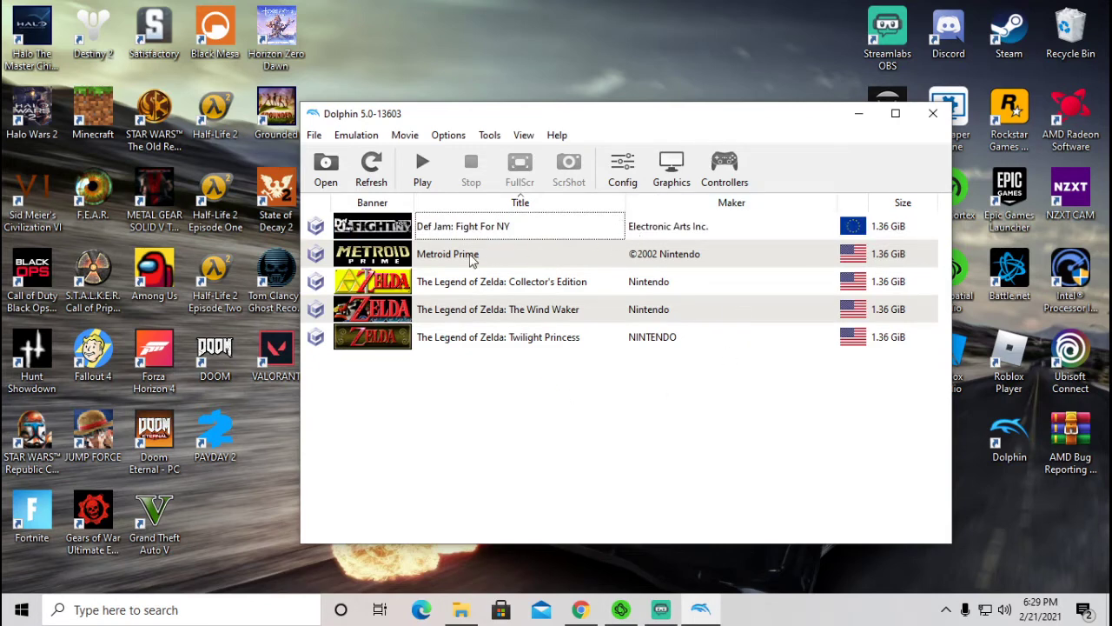
drag(543, 254, 528, 234)
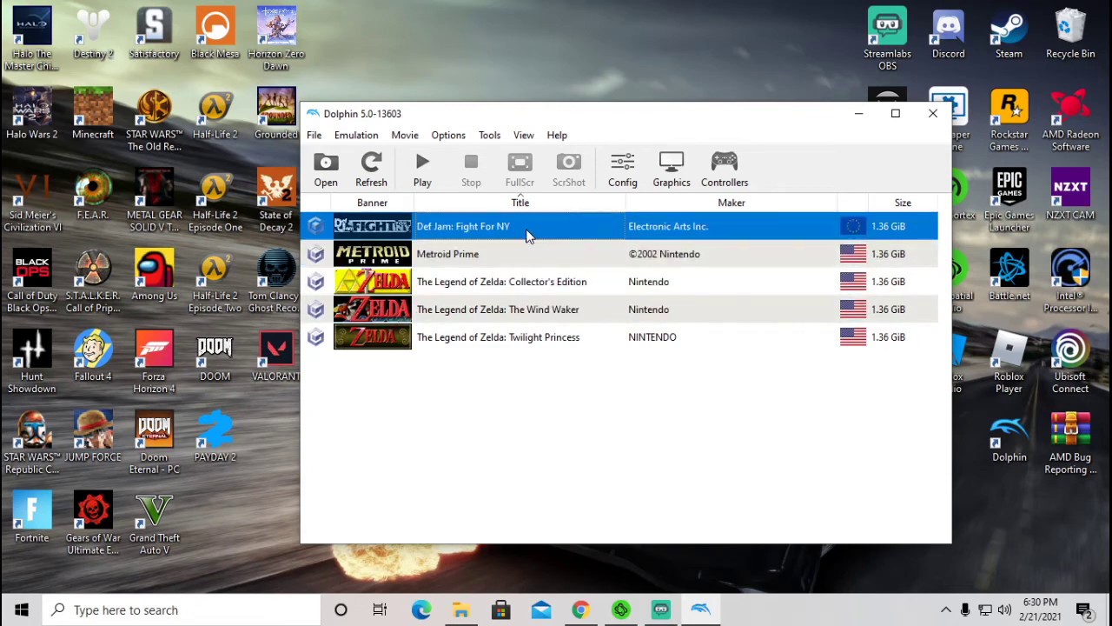
drag(485, 277, 502, 228)
drag(507, 272, 500, 233)
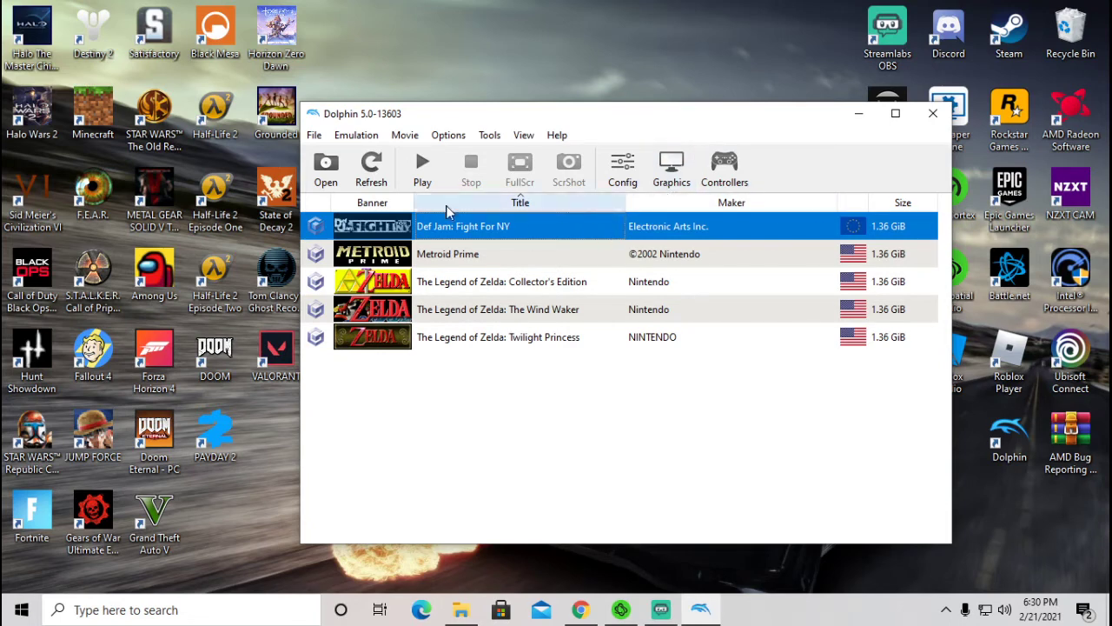
- View the GameCube Port 1 controller's button mapping and device options, and close the controller settings
click(724, 167)
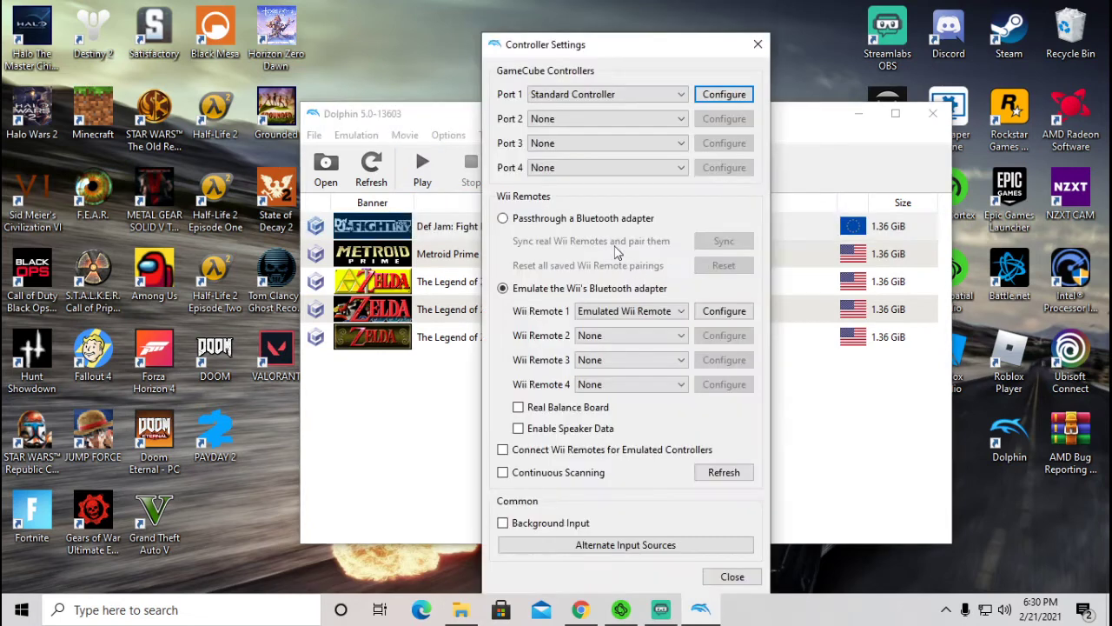
click(723, 95)
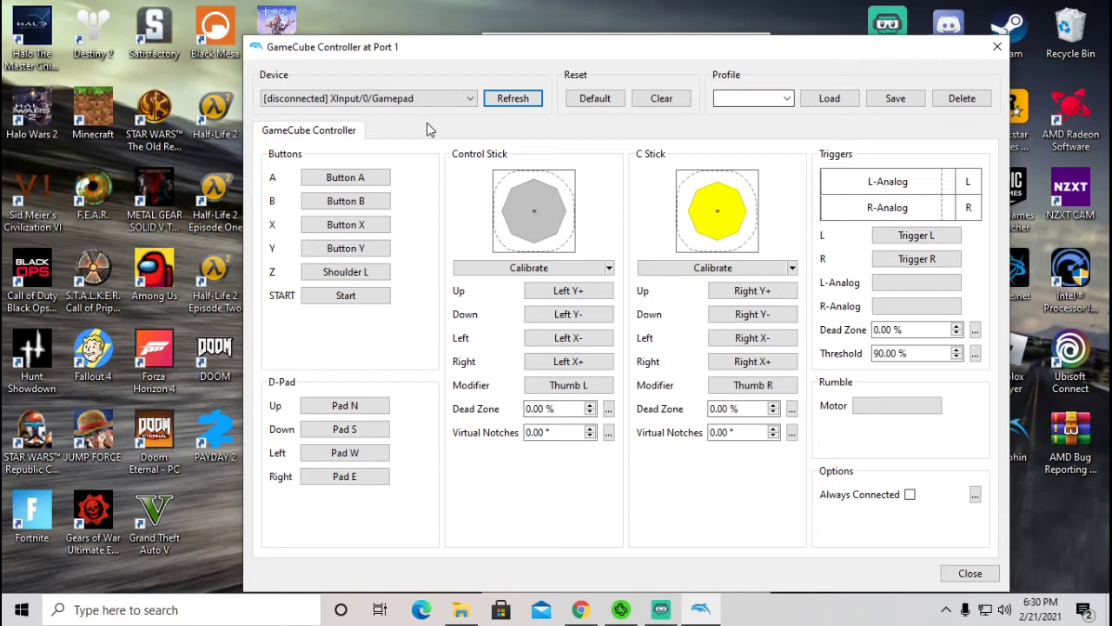
click(365, 100)
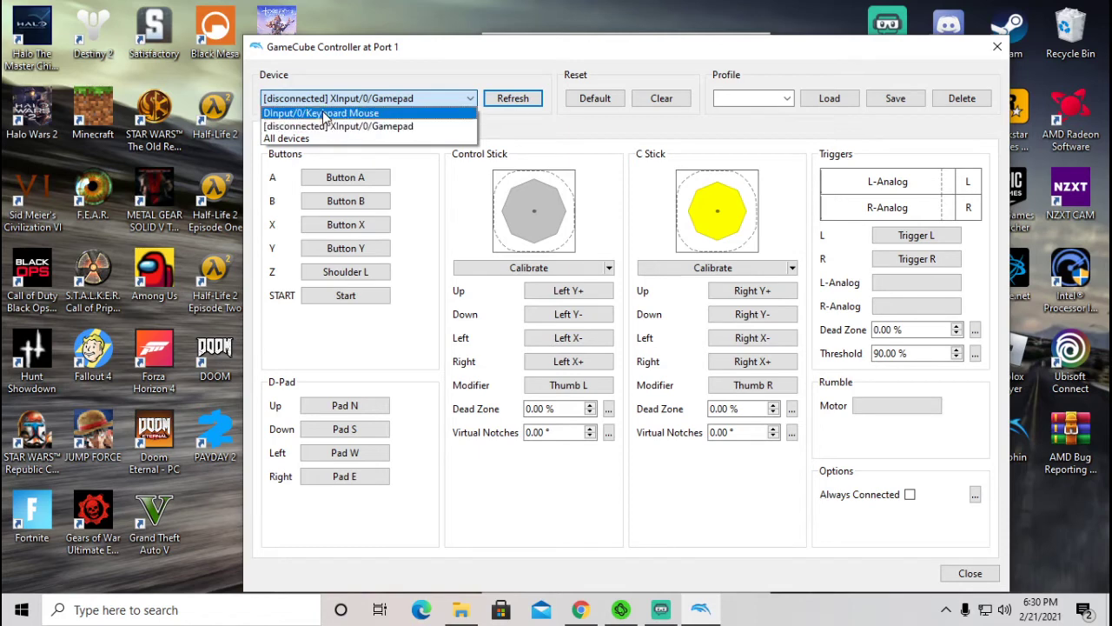
click(447, 43)
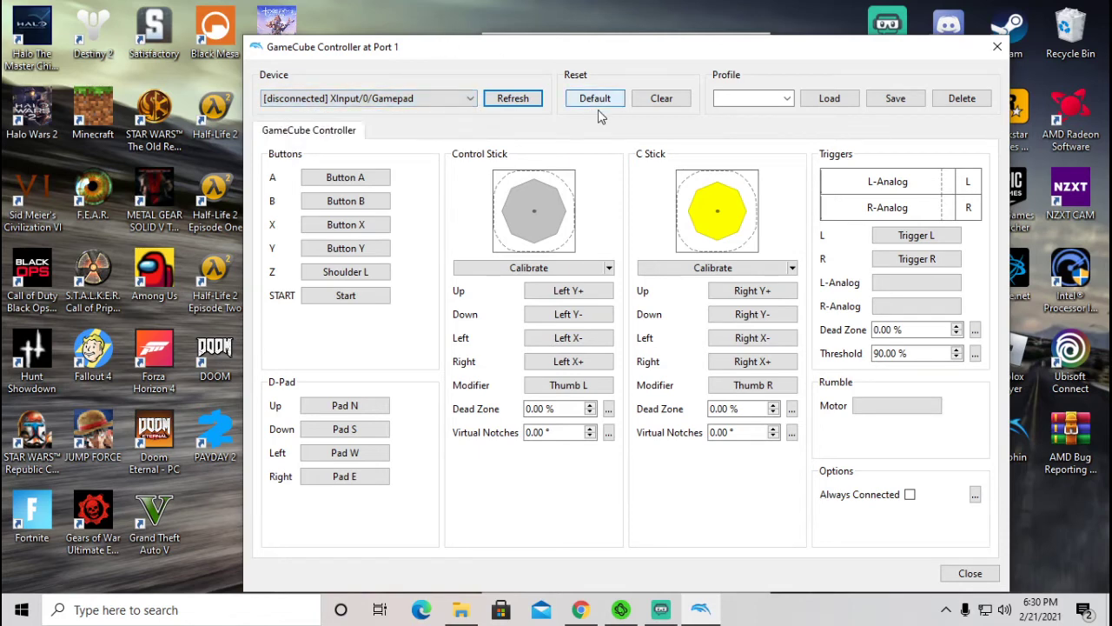
click(997, 46)
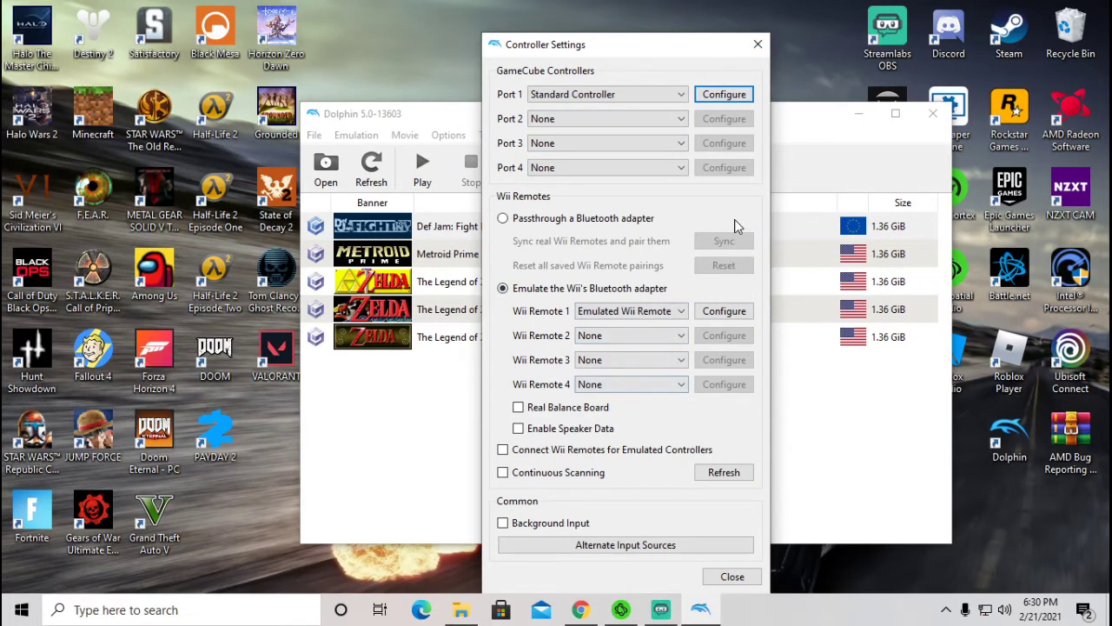
click(758, 43)
- Review the graphics configuration's General, Enhancements, Hacks and Advanced settings, including the backend choices, and close it
click(662, 172)
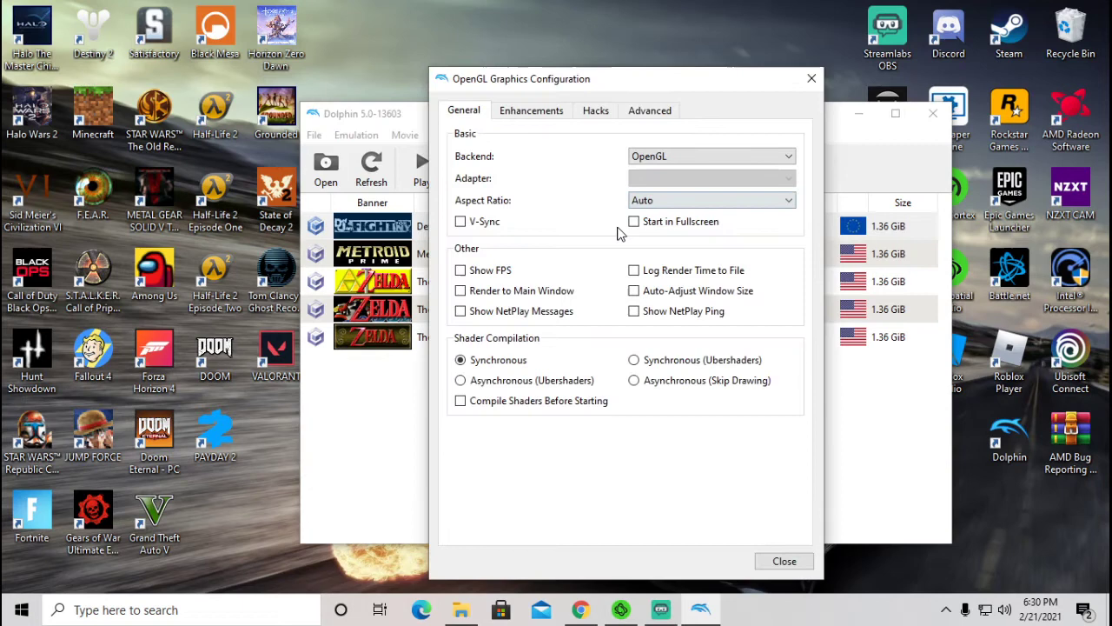
mouse_move(644, 159)
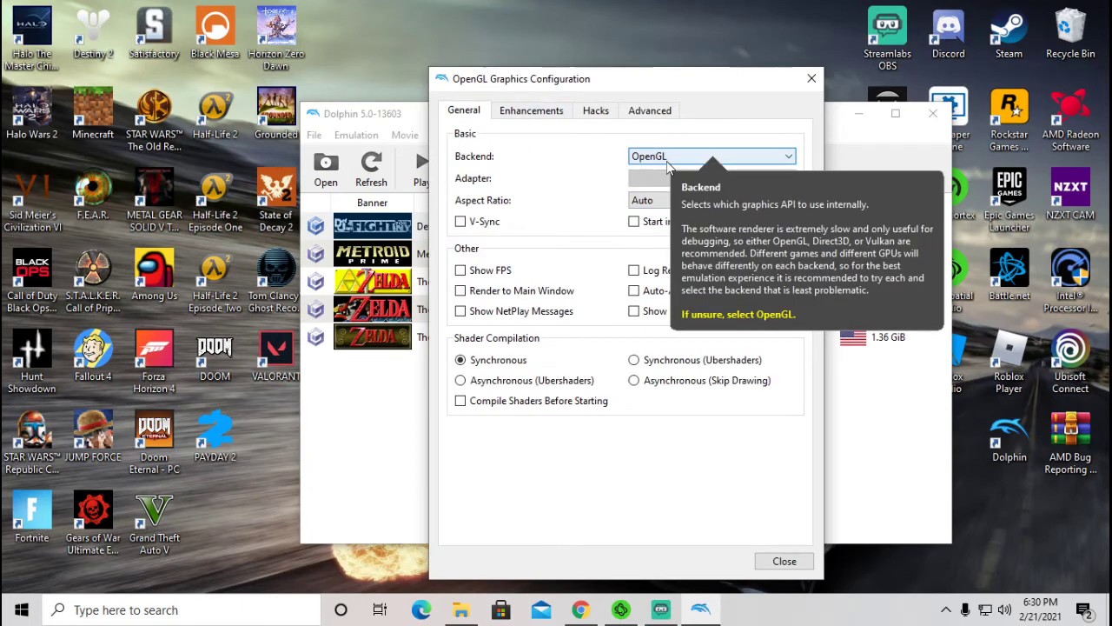
click(668, 165)
click(665, 164)
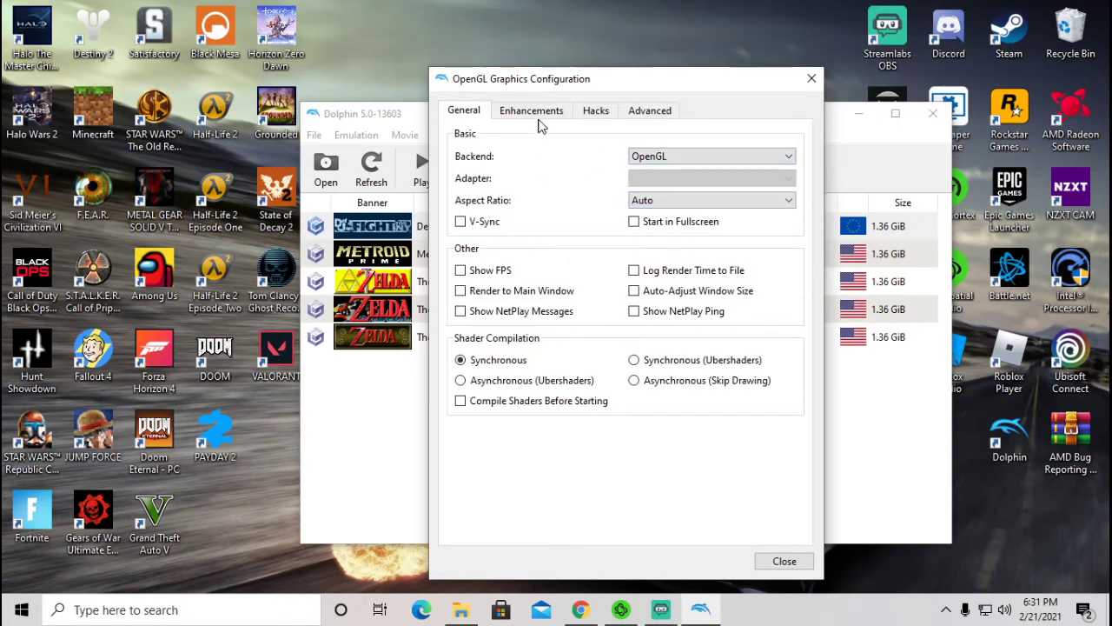
click(533, 113)
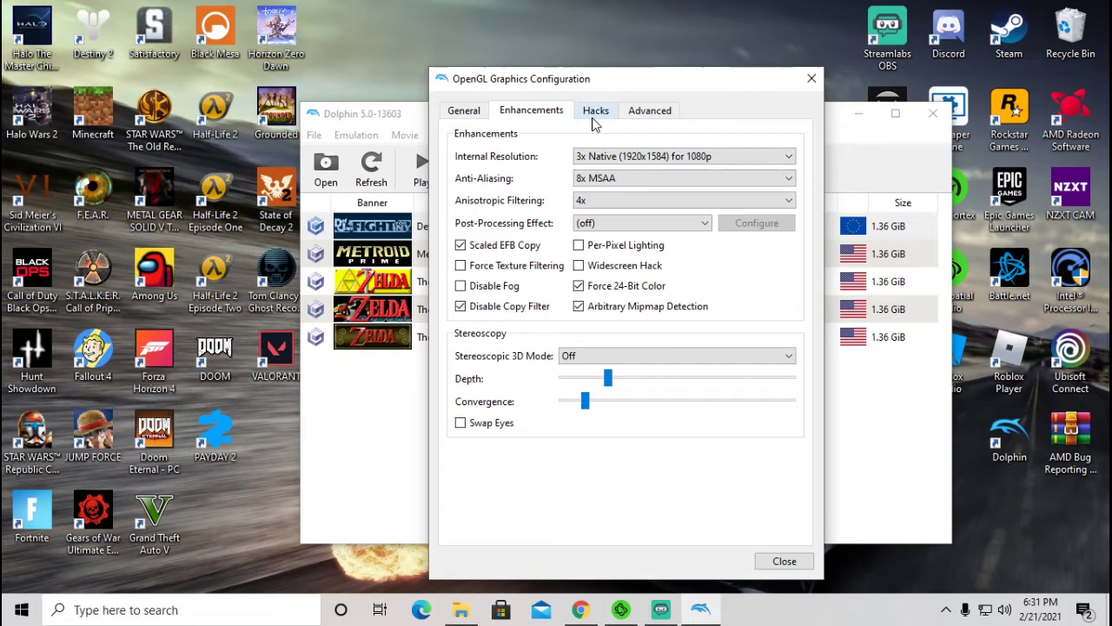
click(594, 118)
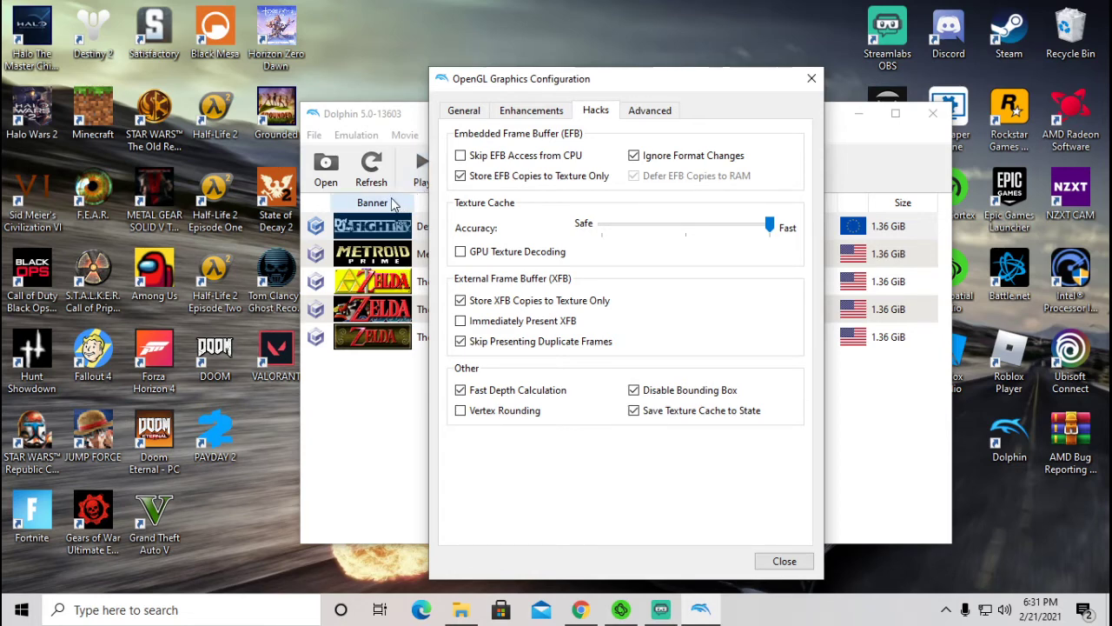
click(643, 112)
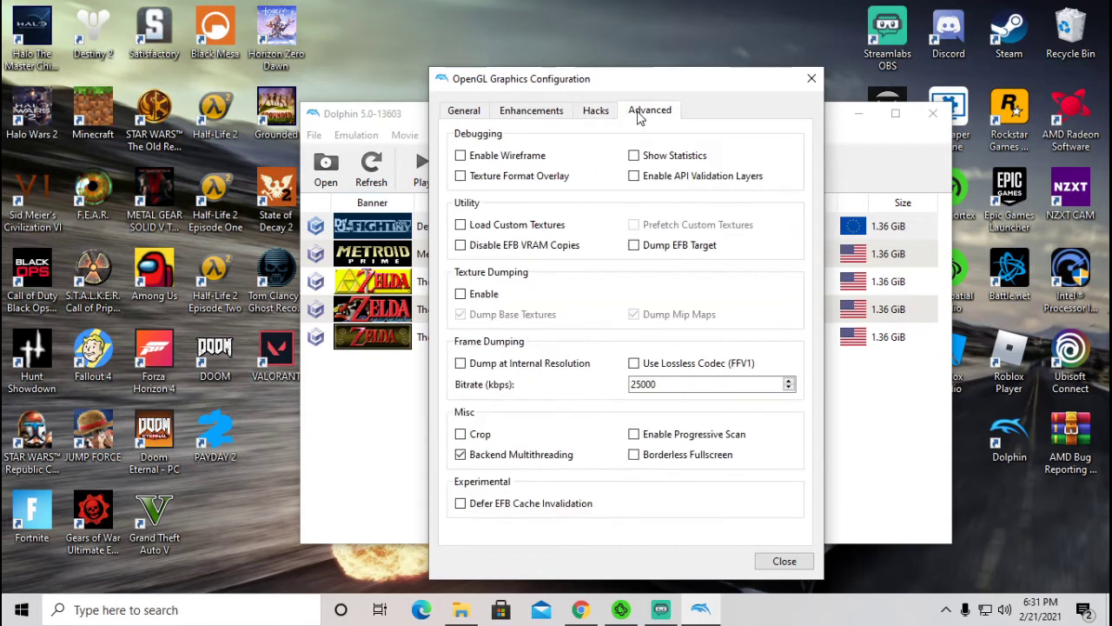
click(811, 78)
- View Dolphin's general and interface configuration, and open the game folder path settings
click(623, 168)
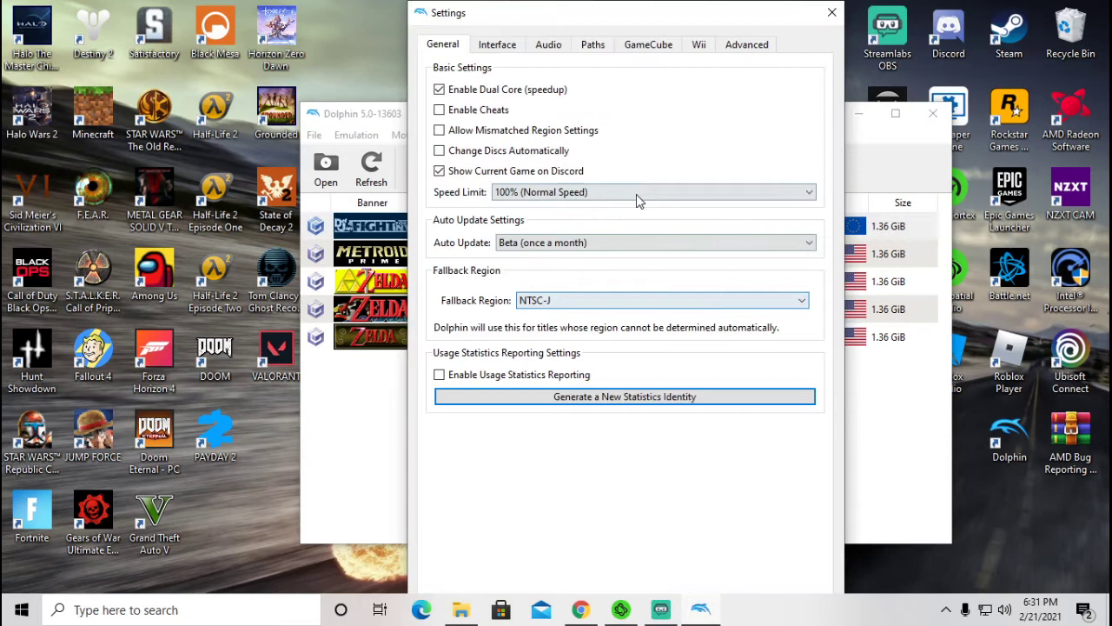
click(520, 50)
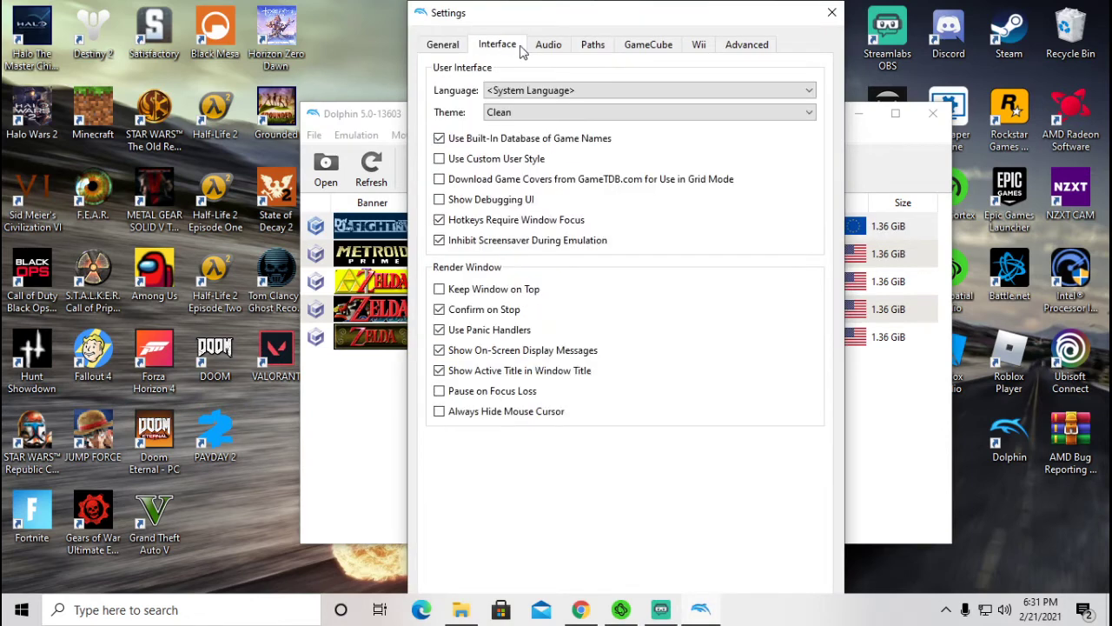
click(591, 47)
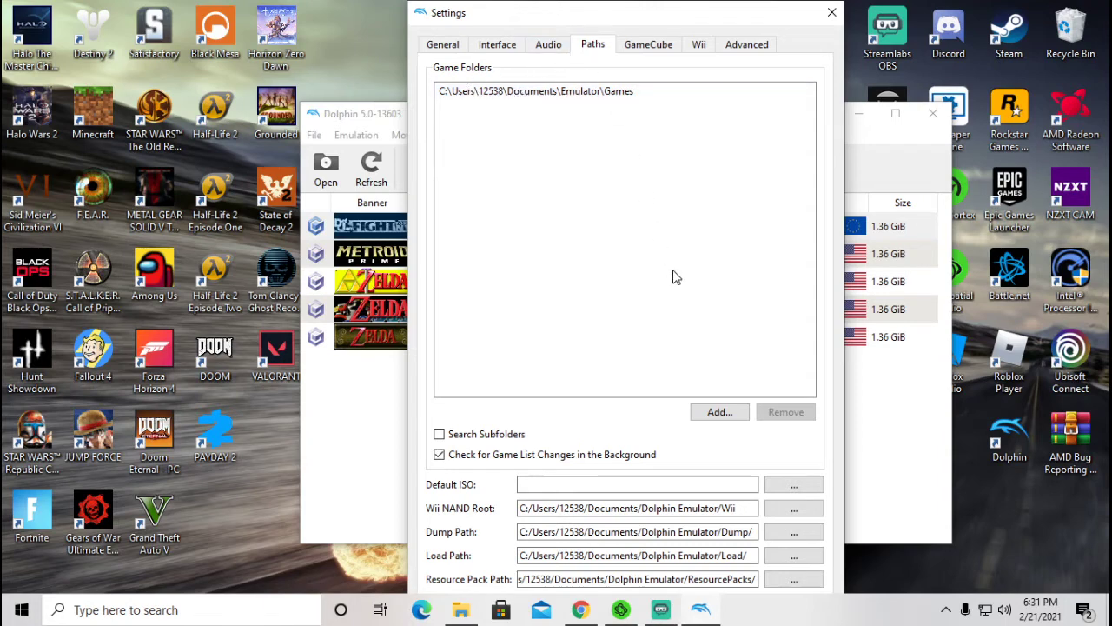
- Add Documents > Emulator > Games as a game folder, and close the settings after viewing the GameCube options
click(718, 412)
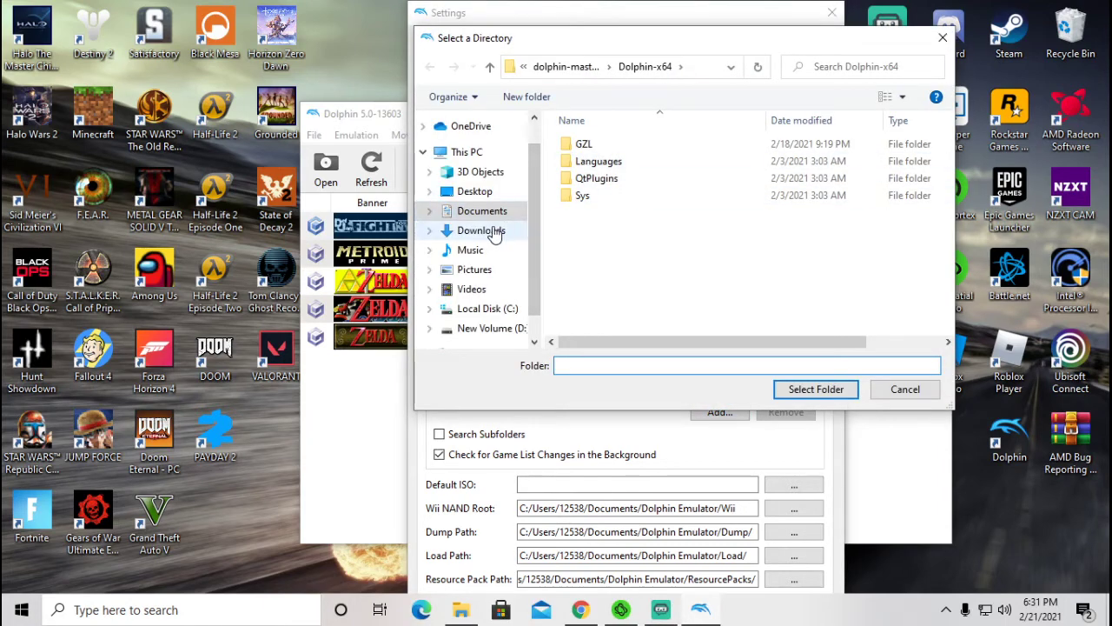
click(468, 209)
double_click(605, 217)
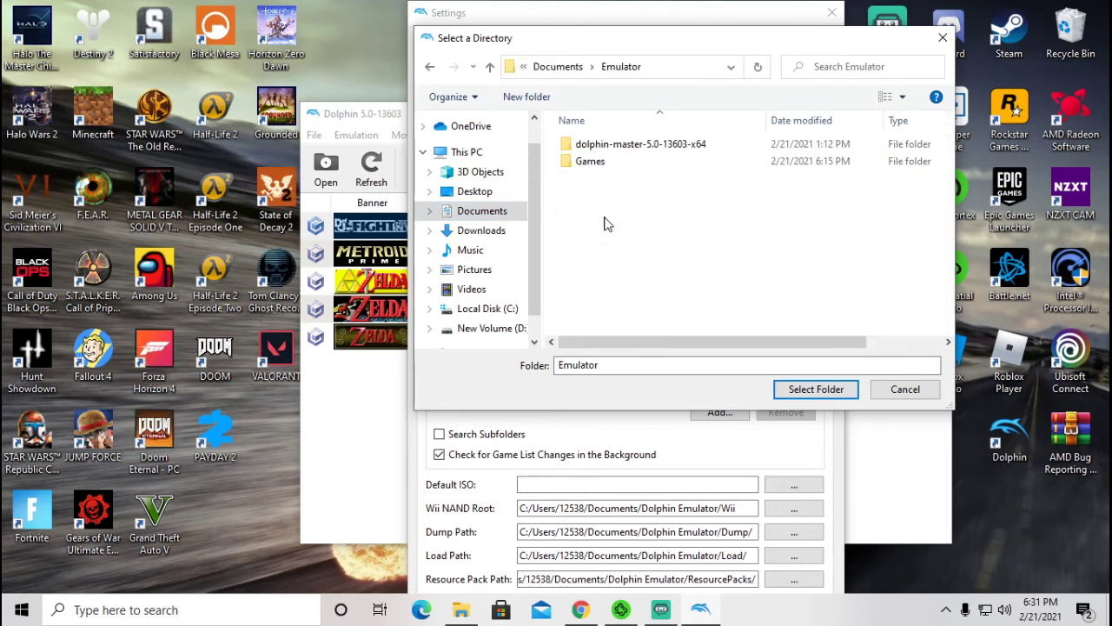
click(601, 163)
click(793, 388)
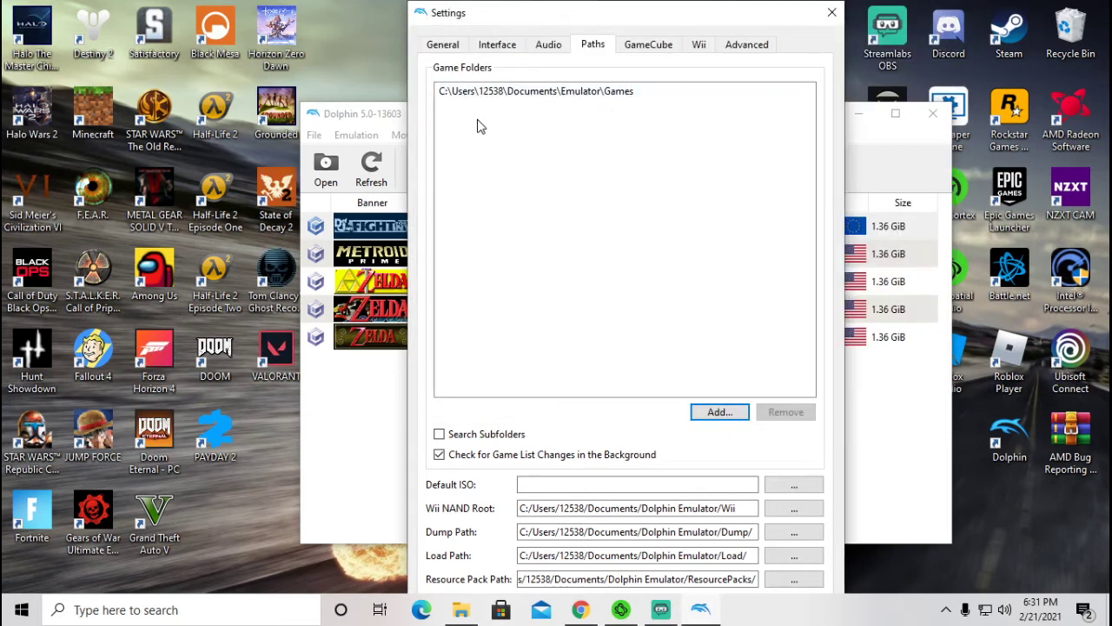
click(661, 51)
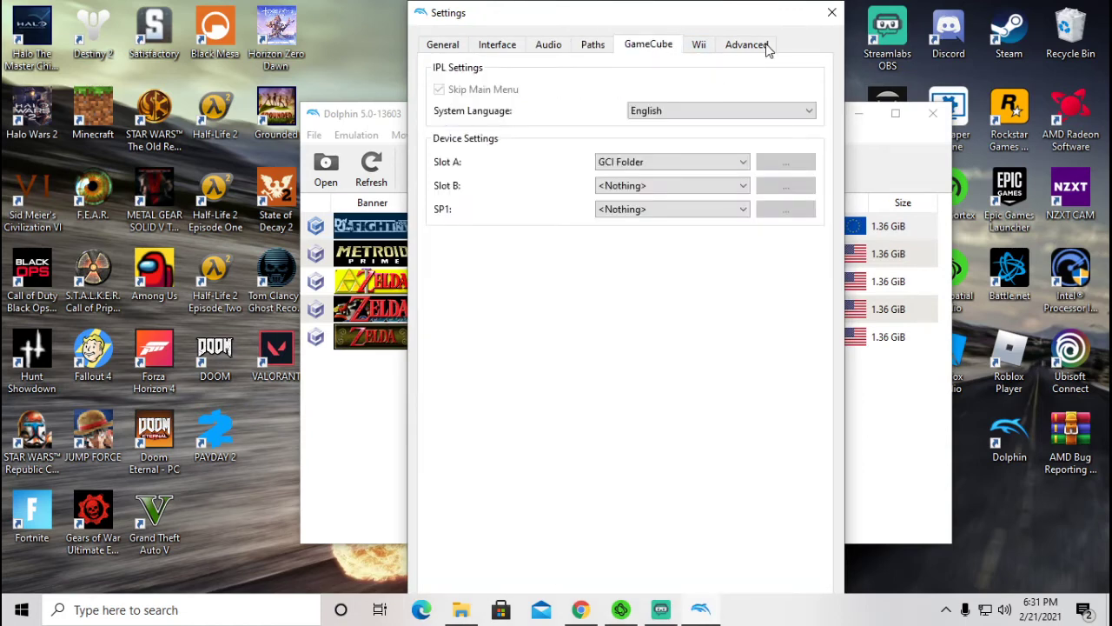
click(830, 14)
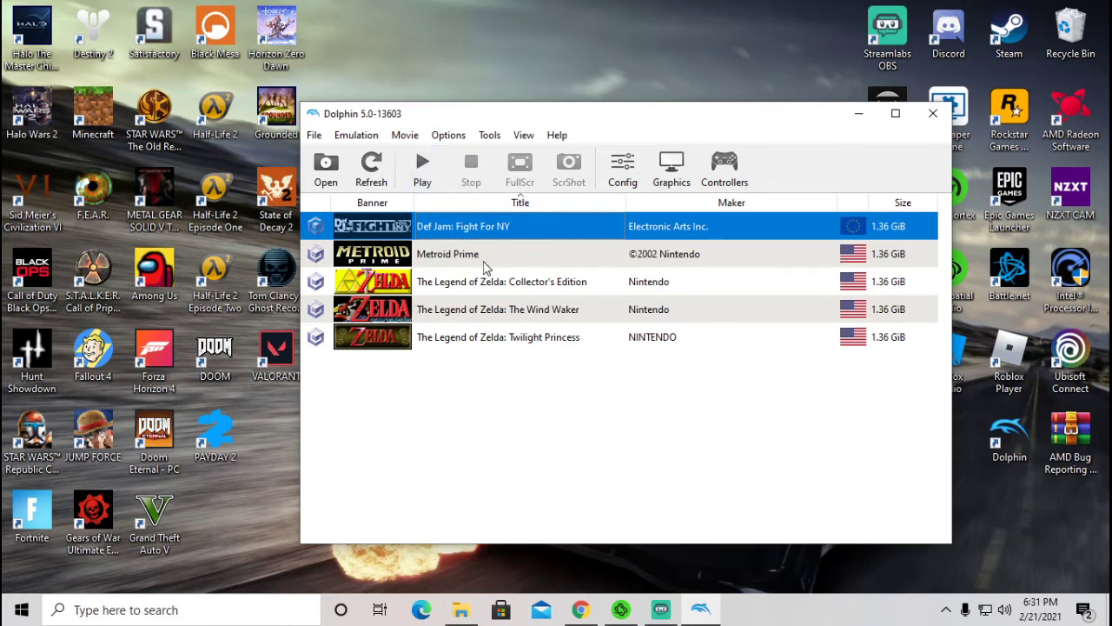
- Launch The Legend of Zelda: Collector's Edition and start Majora's Mask from its game selection
click(550, 292)
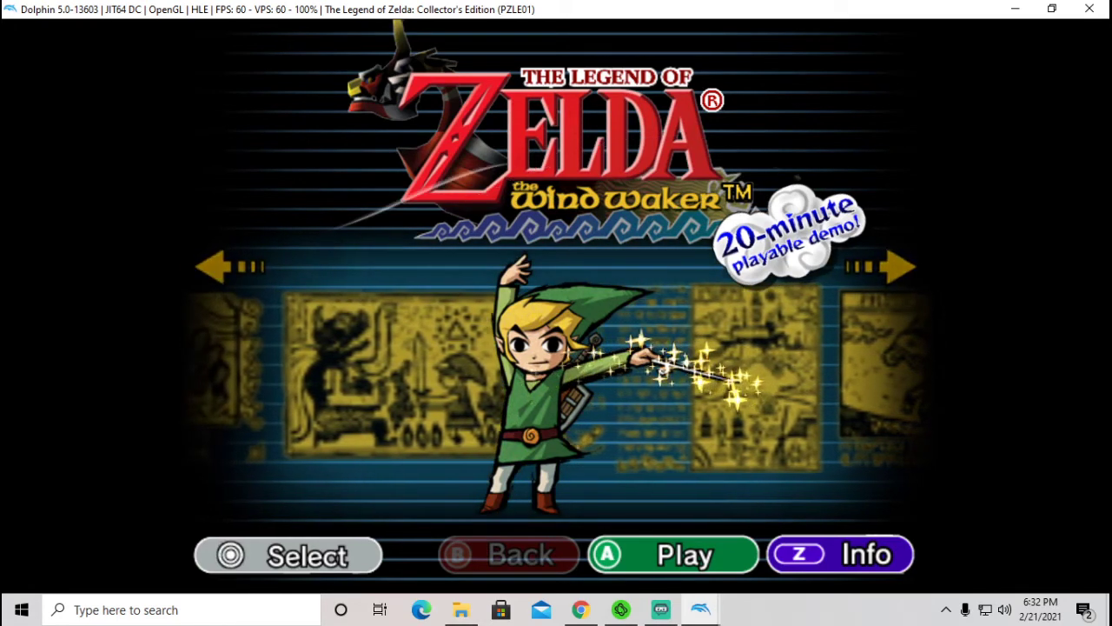
key(Right)
key(Right)
key(Right)
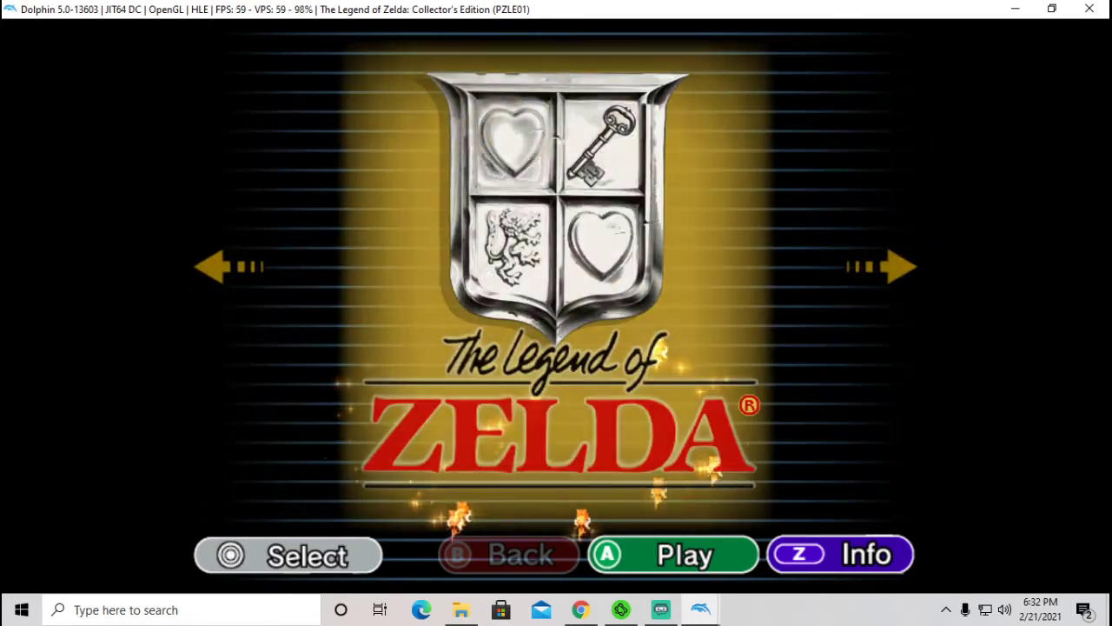
key(Right)
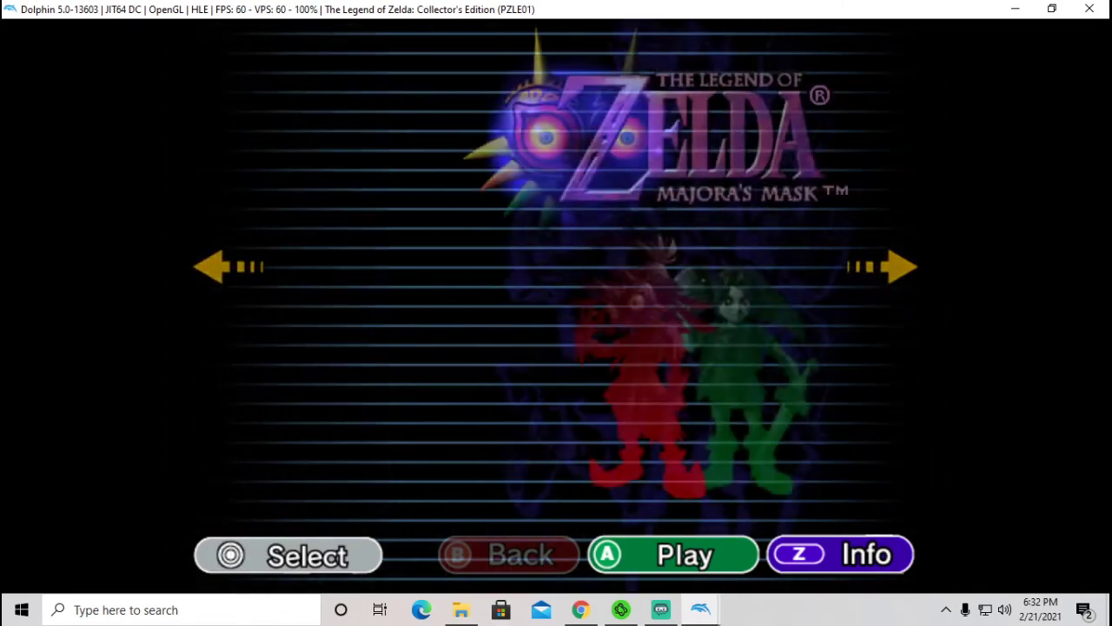
key(d)
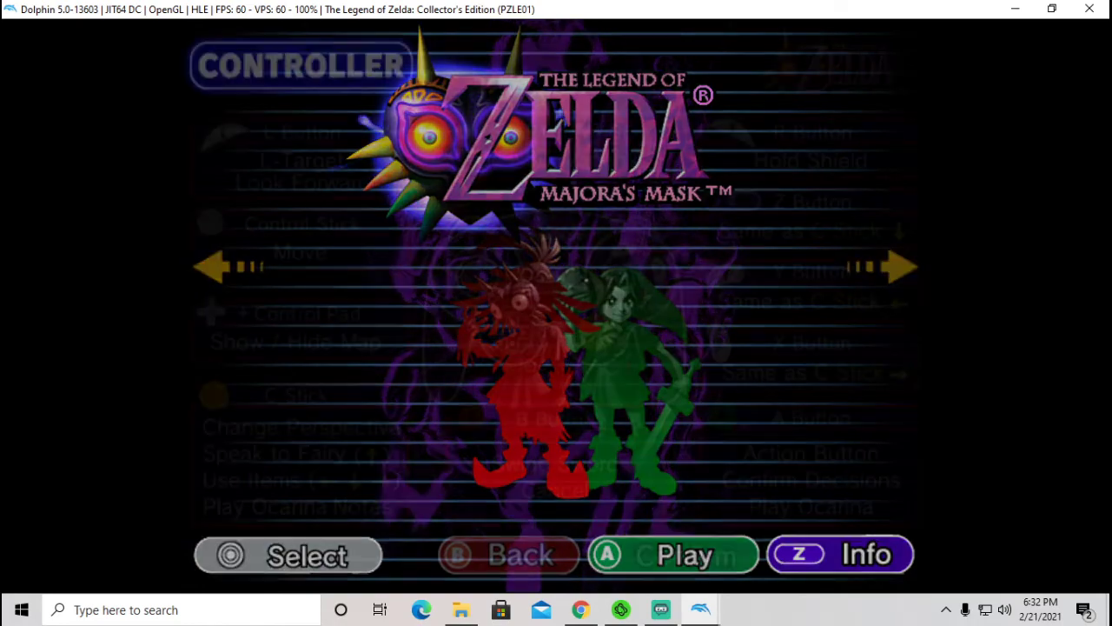
key(d)
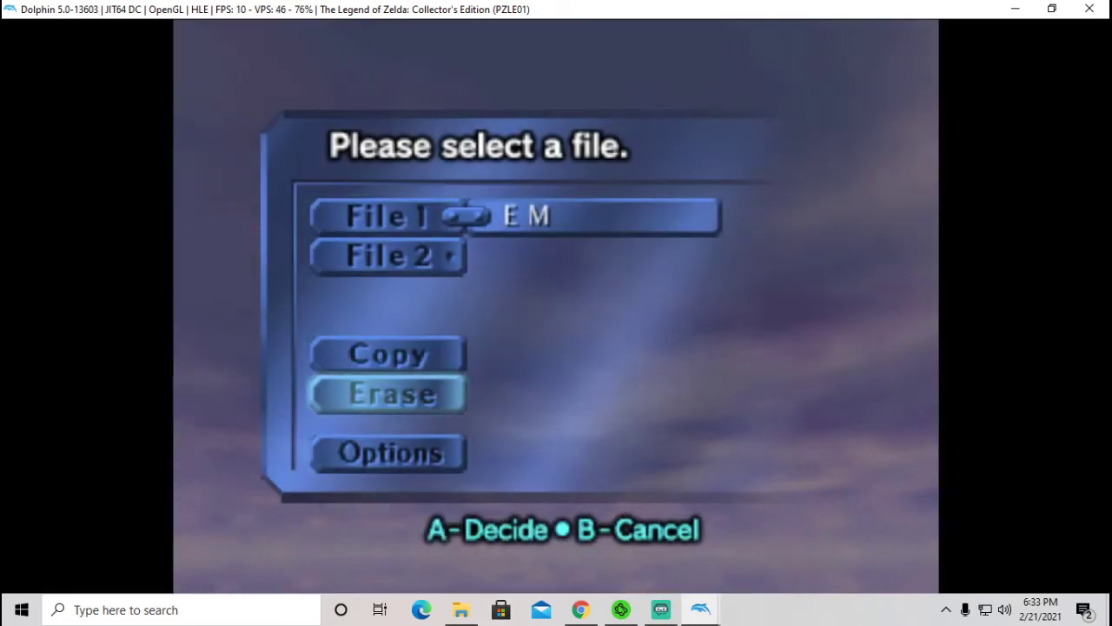
- Move through the file, Copy, Erase and Options entries of the Majora's Mask file menu to choose File 1
key(Up)
key(Up)
key(Up)
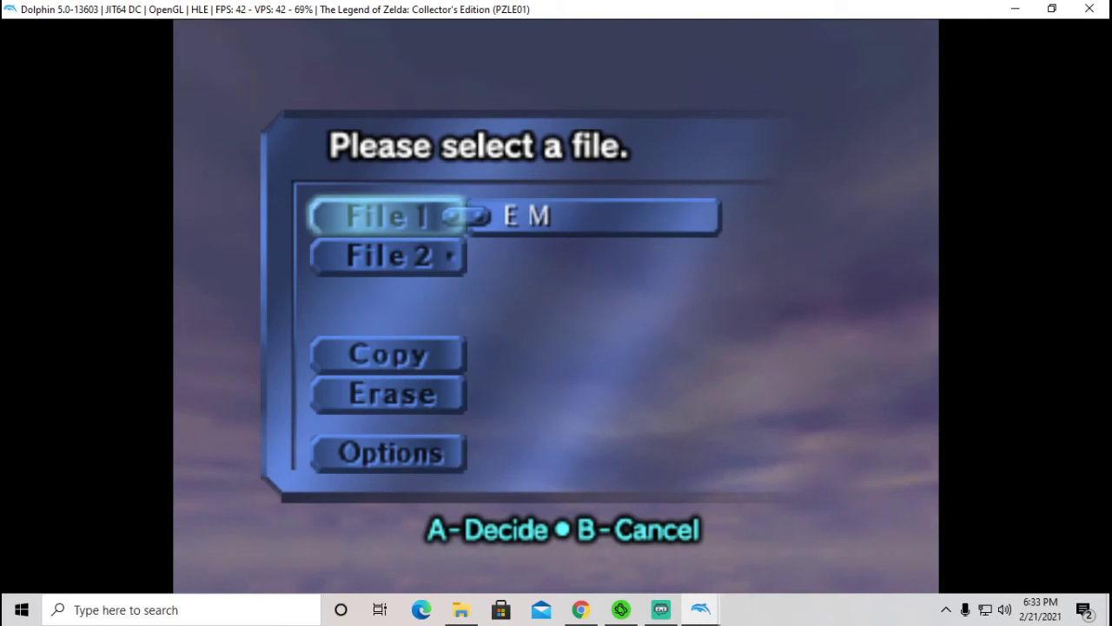
key(Up)
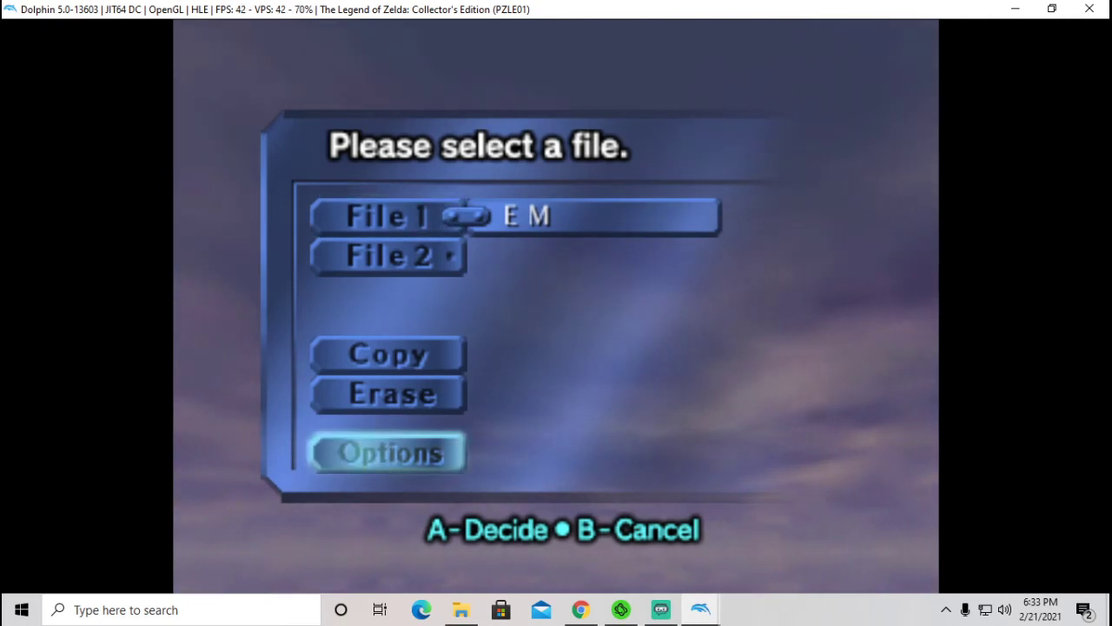
key(Up)
key(Down)
key(Down)
key(Down)
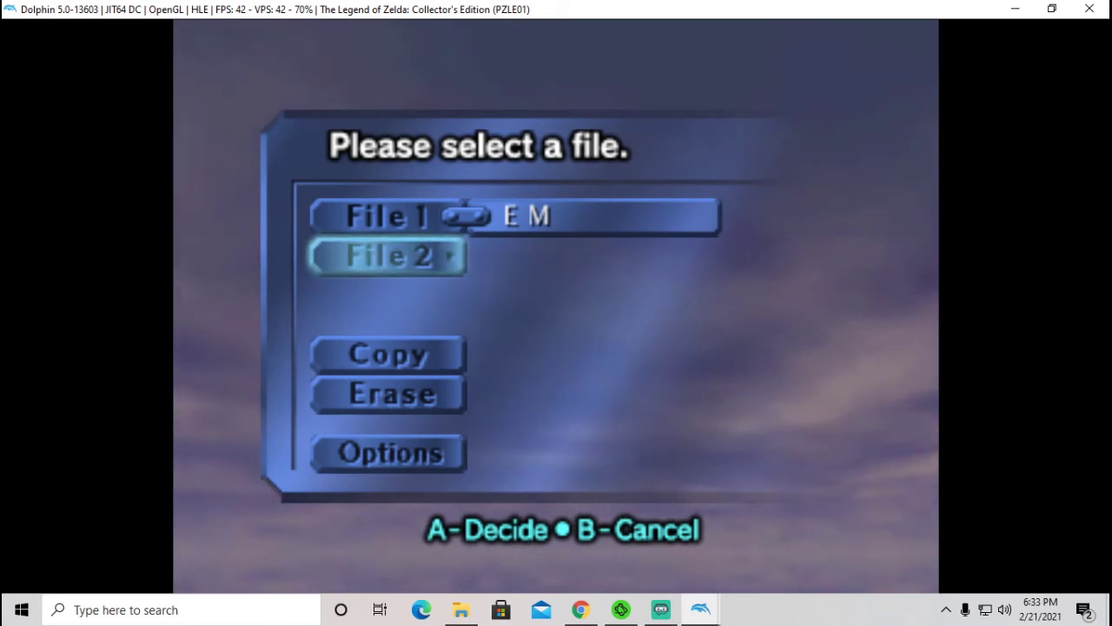
key(Up)
key(Up)
key(Up)
key(Up)
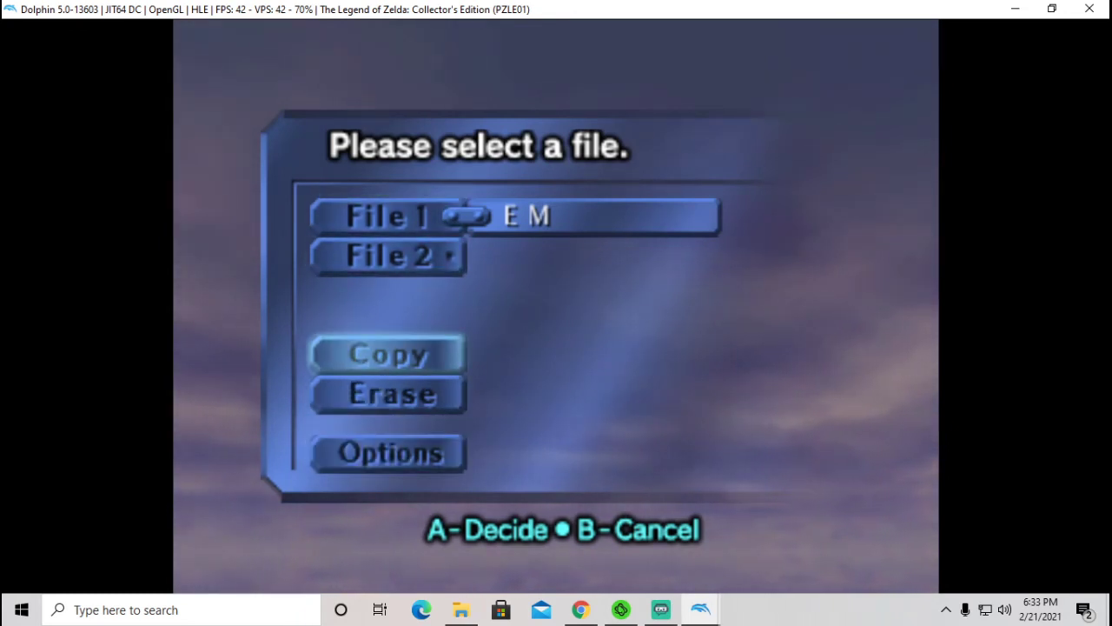
key(Down)
key(Down)
key(Down)
key(Down)
key(Down)
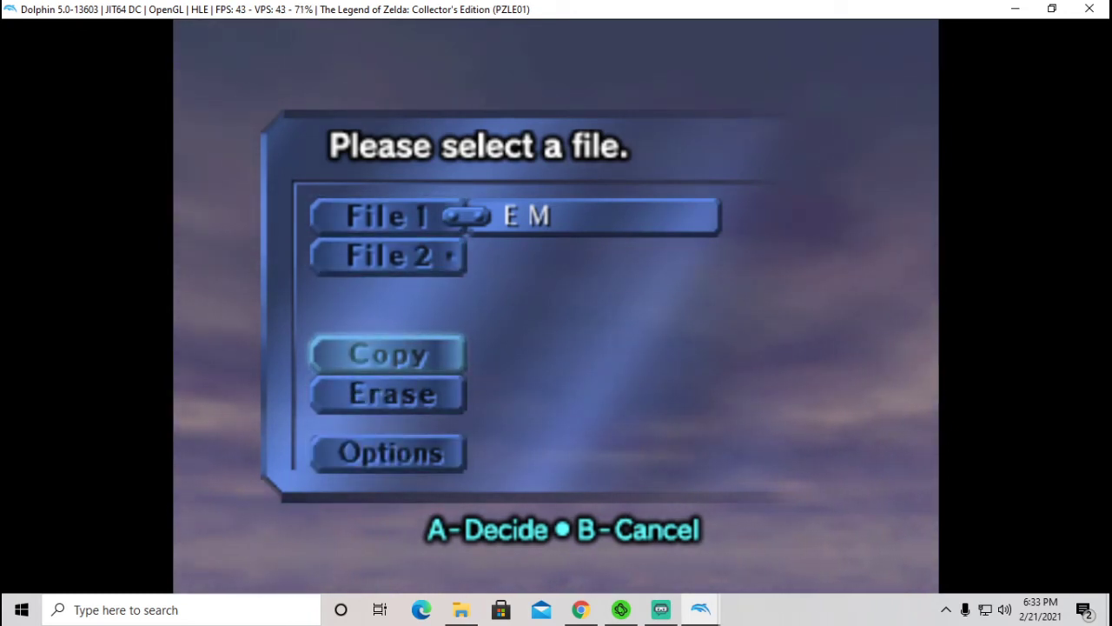
key(Up)
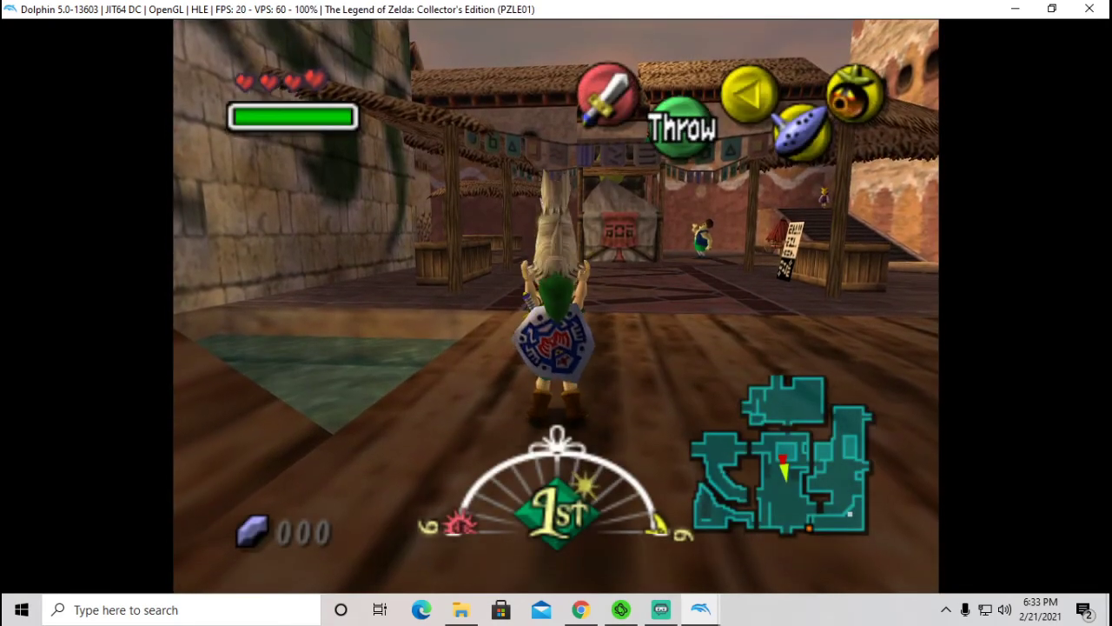
- Test Link's action controls by throwing the carried dog, swinging the sword and playing the ocarina
key(x)
key(Up)
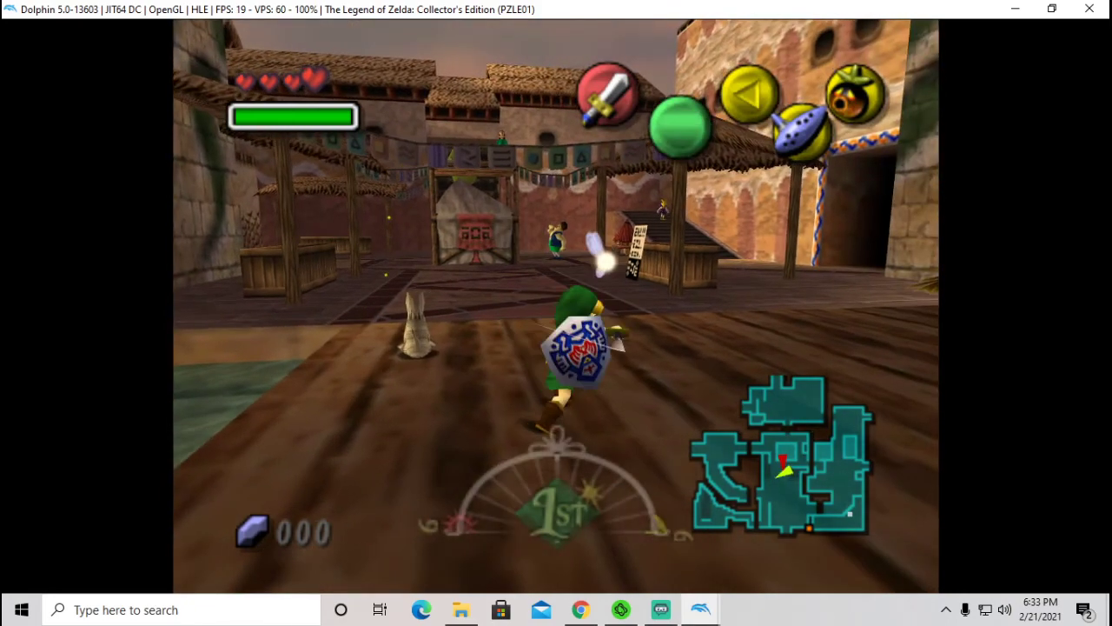
key(z)
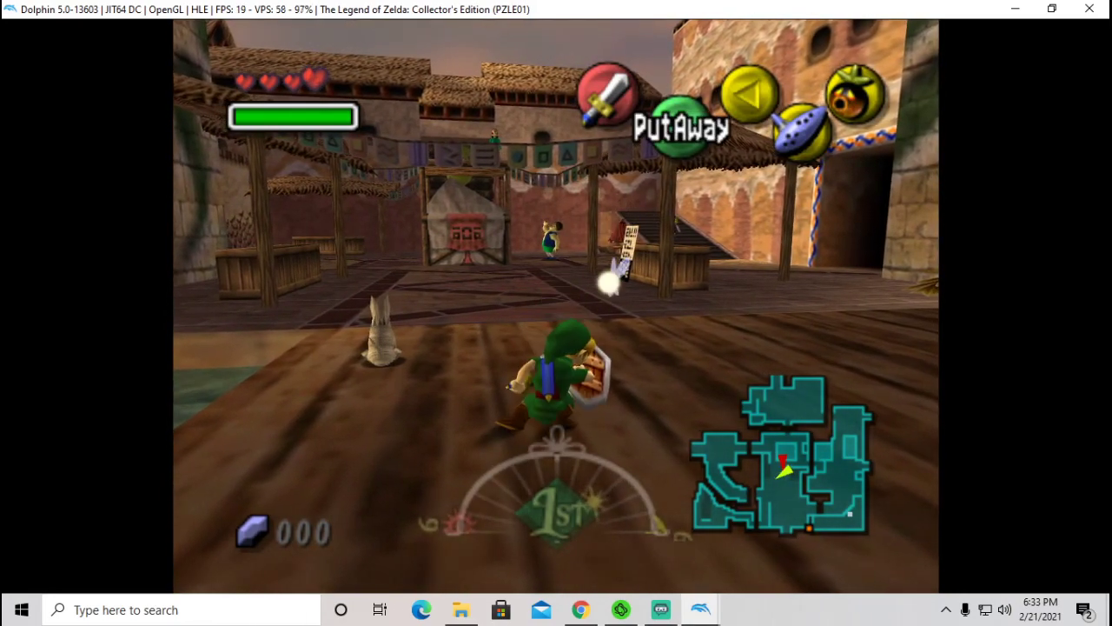
key(Right)
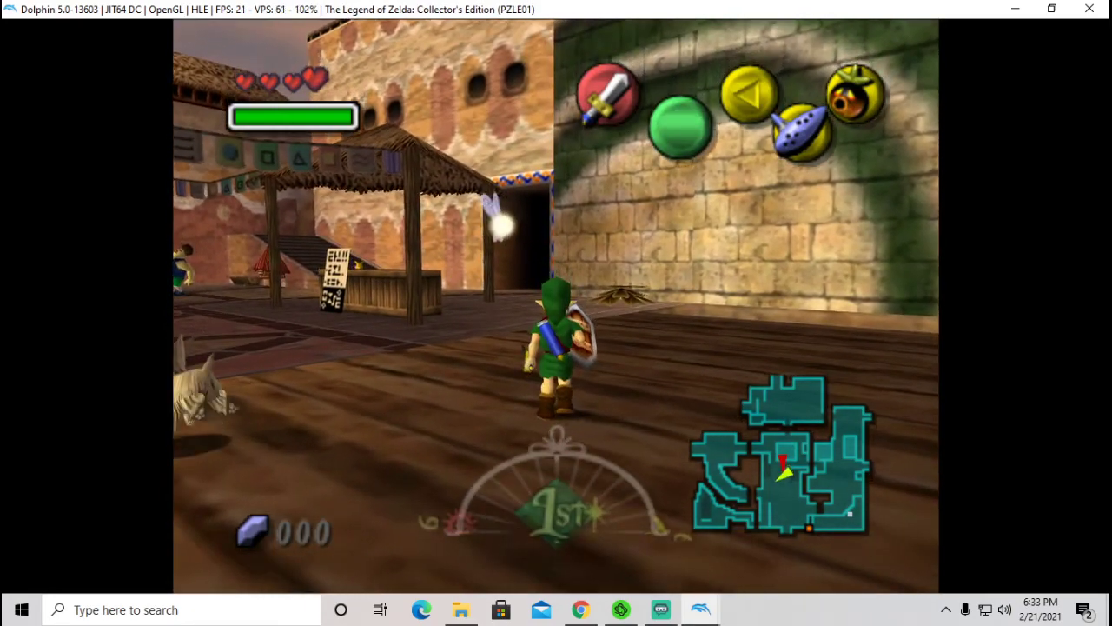
key(k)
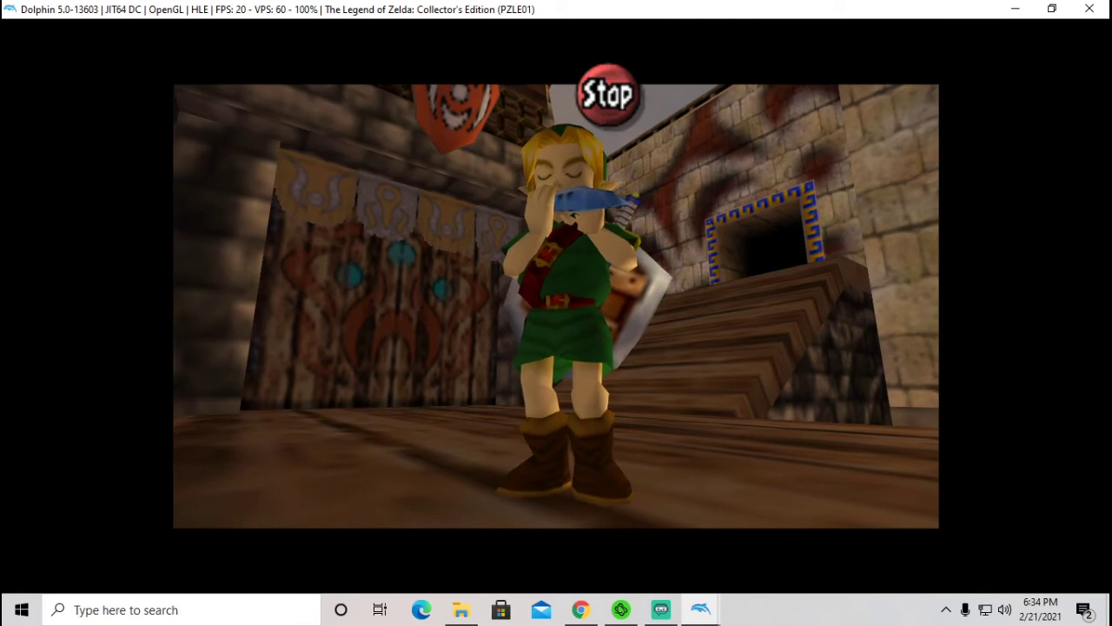
key(z)
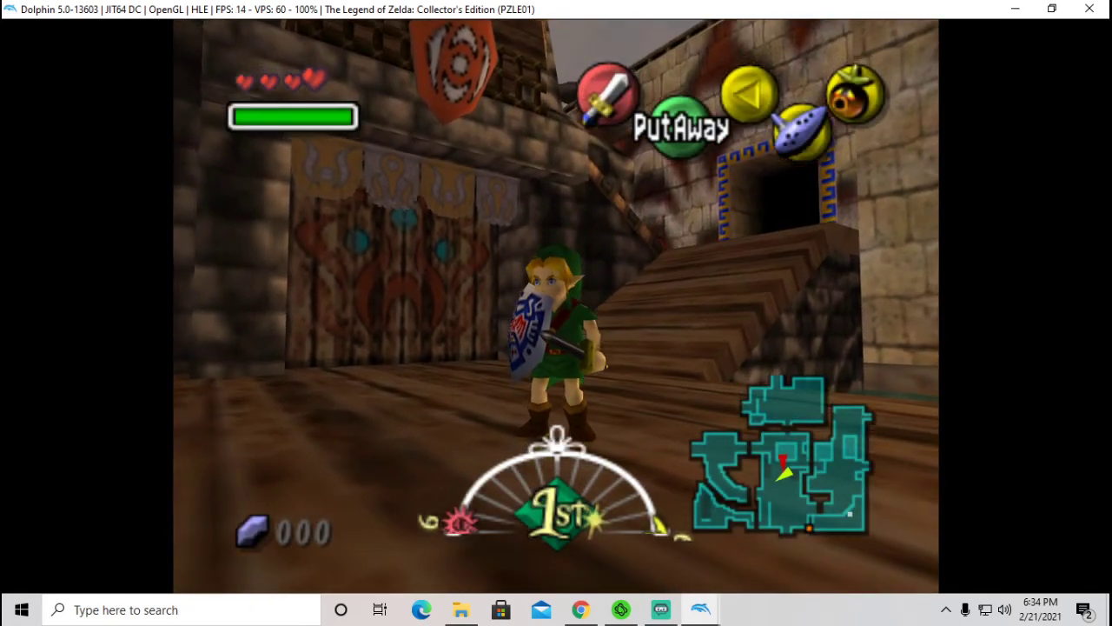
- Look through the pause menu's Select Item and Quest Status pages, and return to the game
key(Return)
key(d)
key(Right)
key(Left)
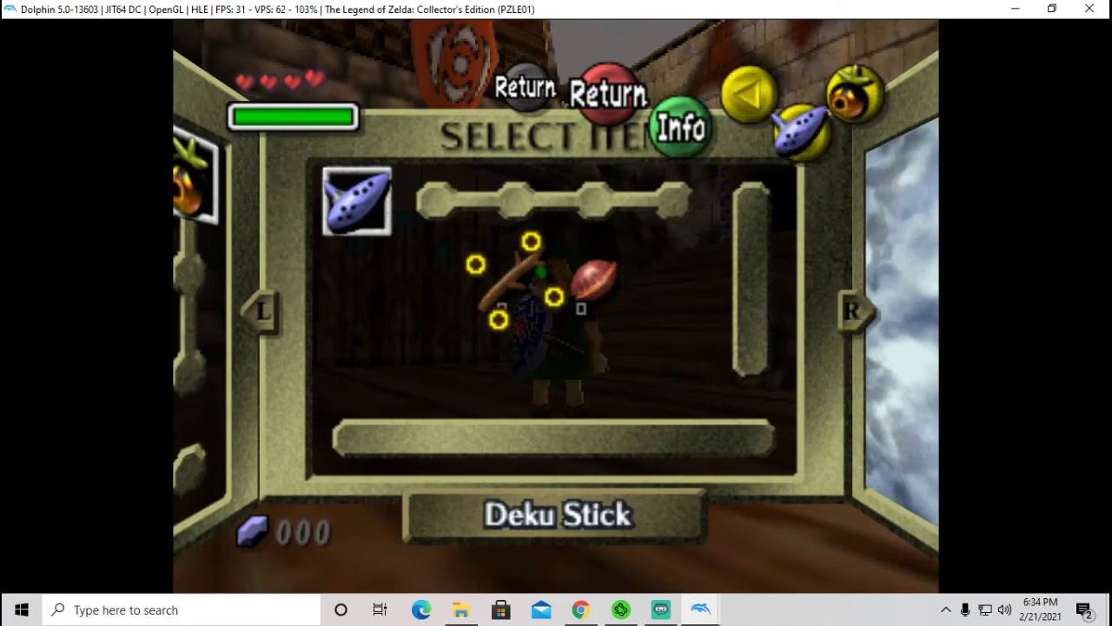
key(q)
key(q)
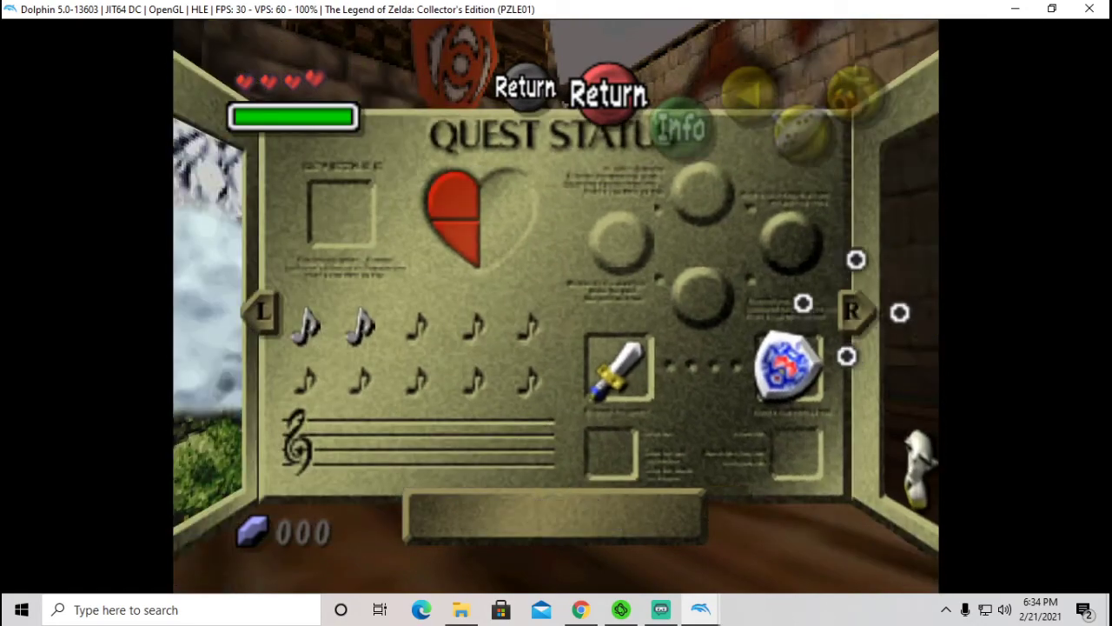
key(q)
key(q)
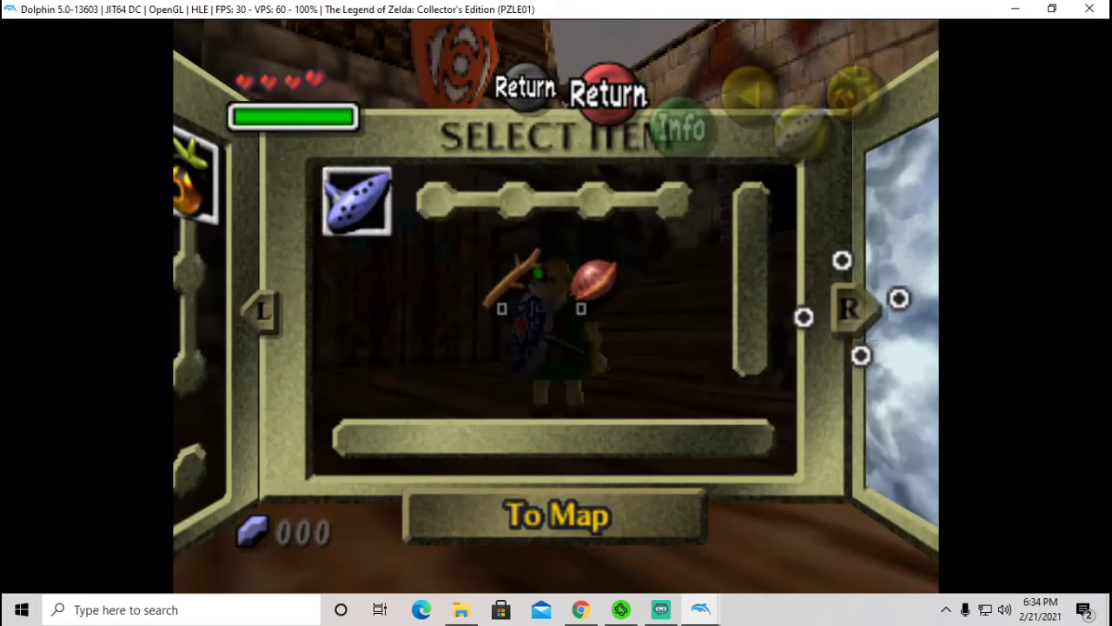
key(Return)
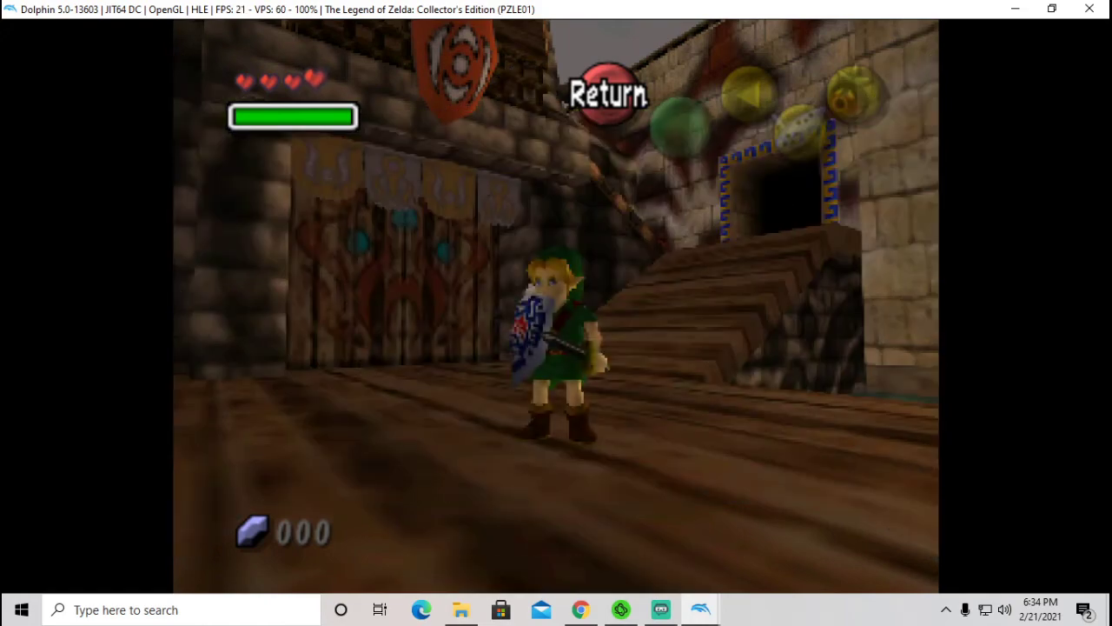
- Run Link up the wooden ramp beside the stone wall, and stop the current emulation
key(Left)
key(Up)
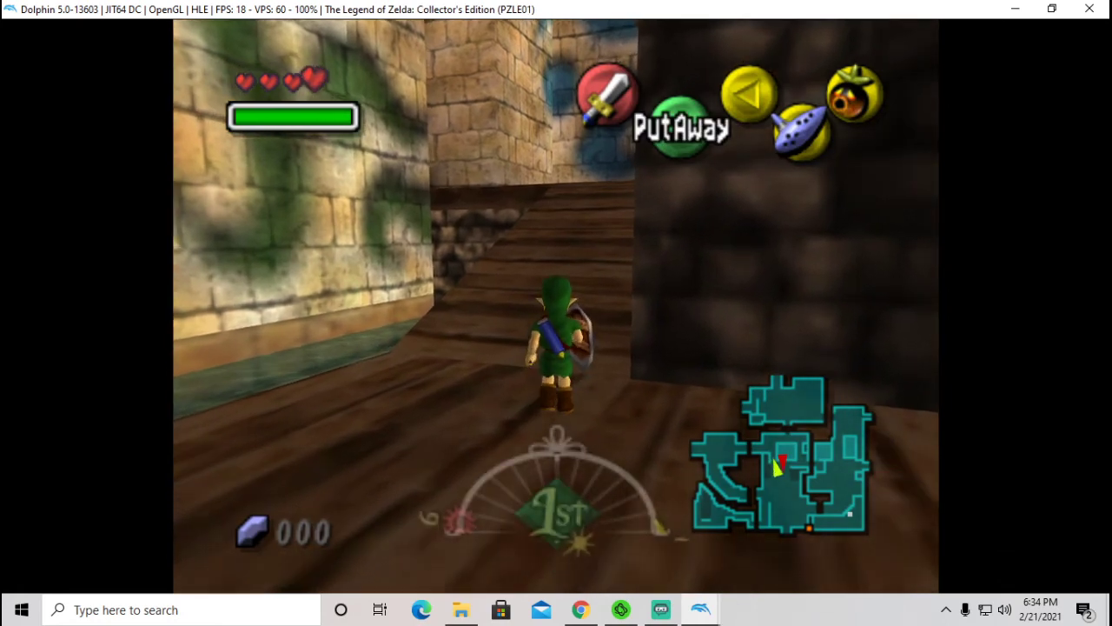
key(Up)
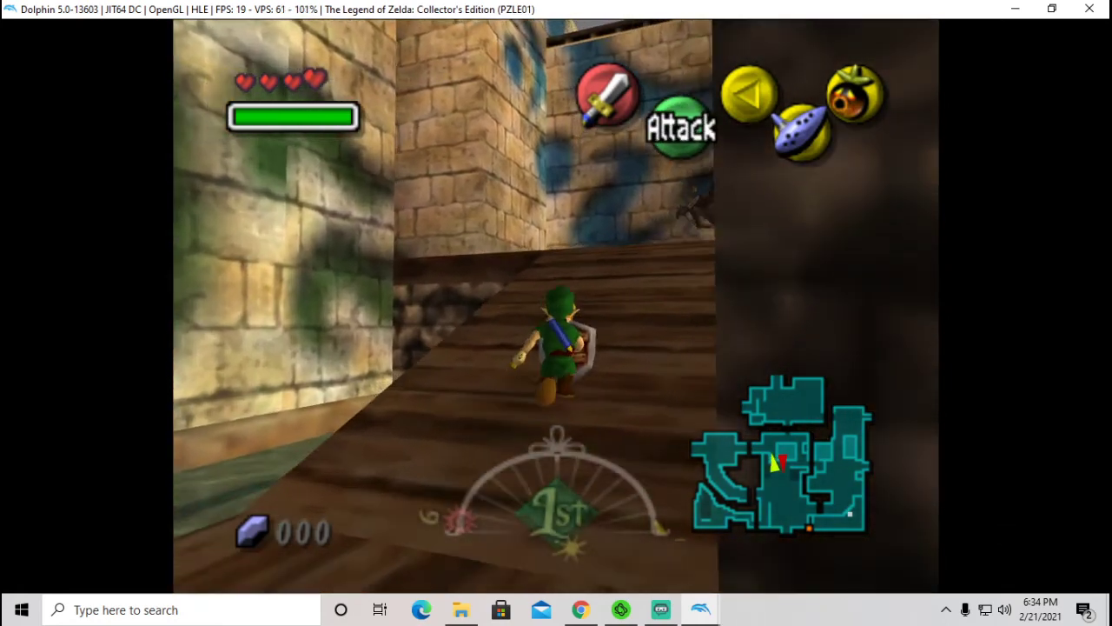
key(Left)
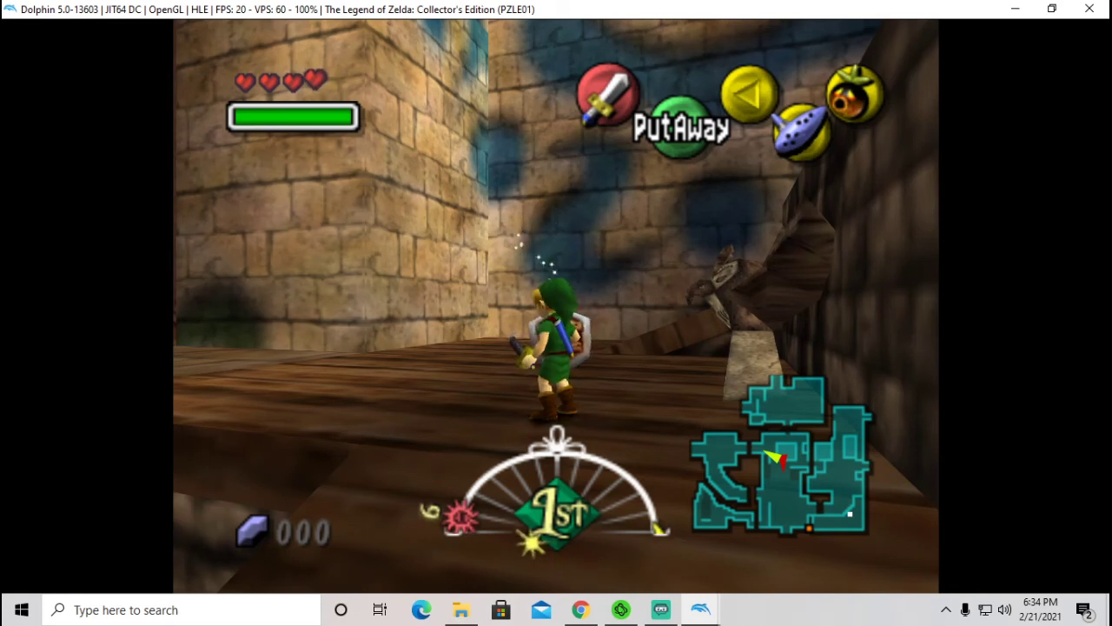
key(Down)
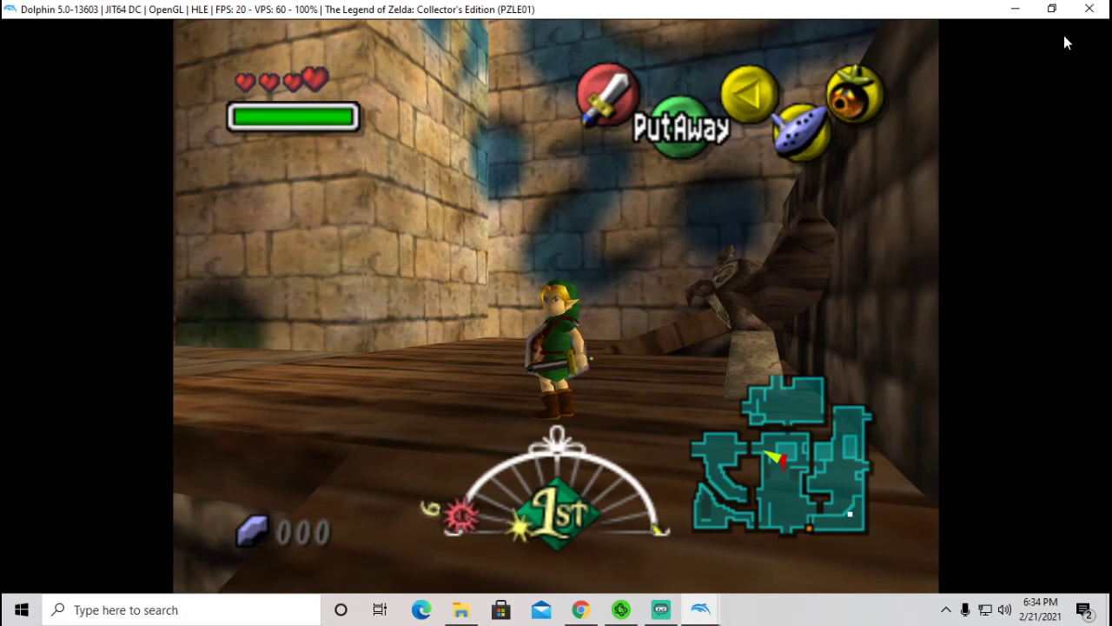
click(1090, 9)
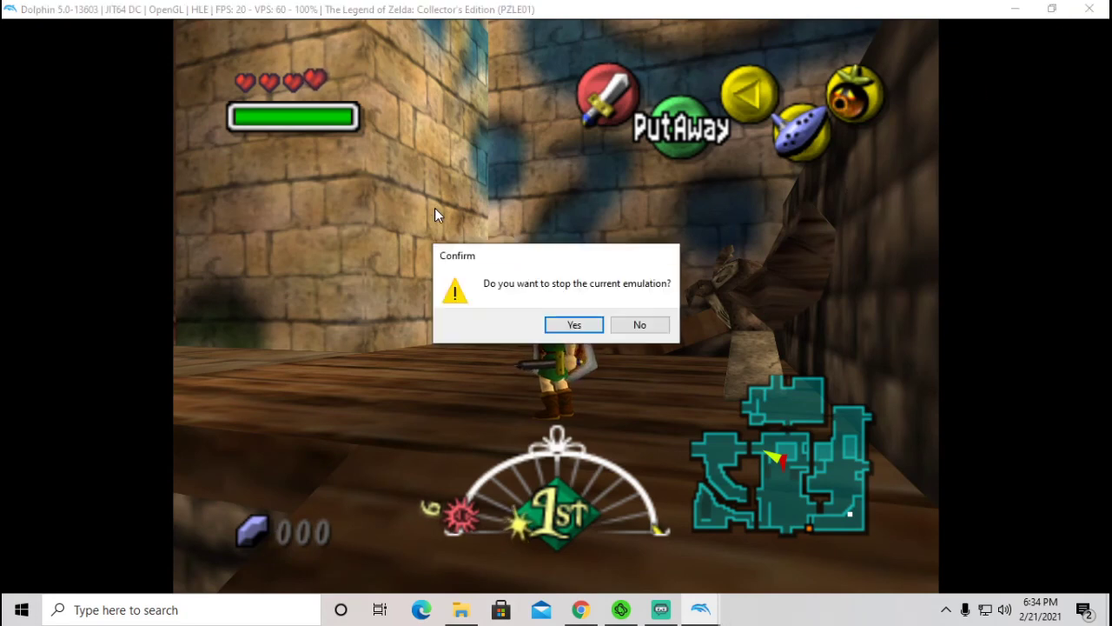
click(574, 325)
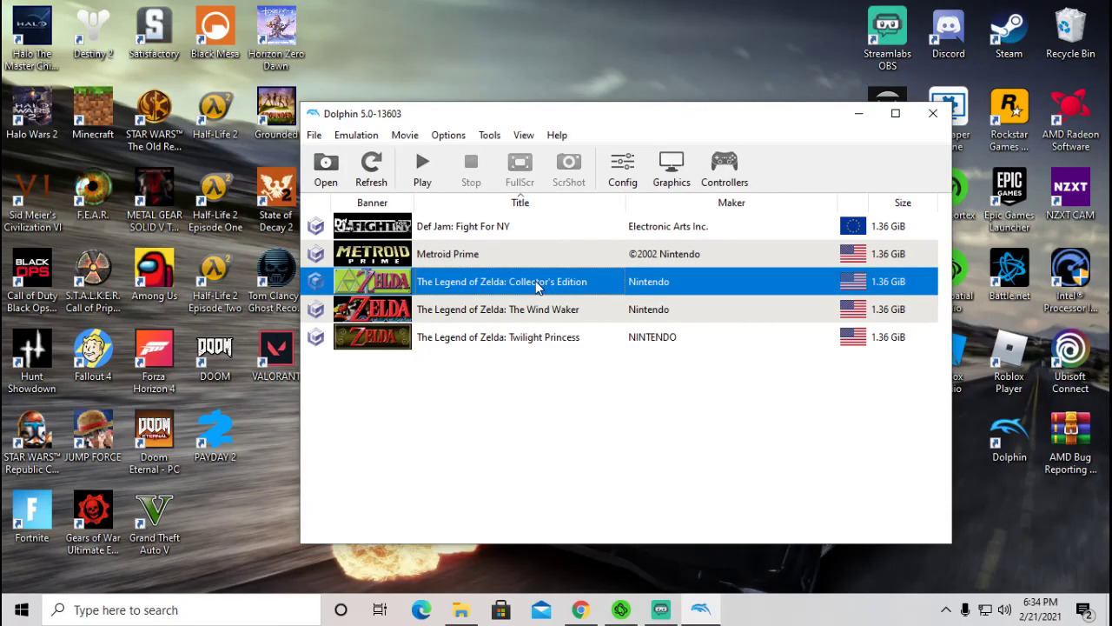